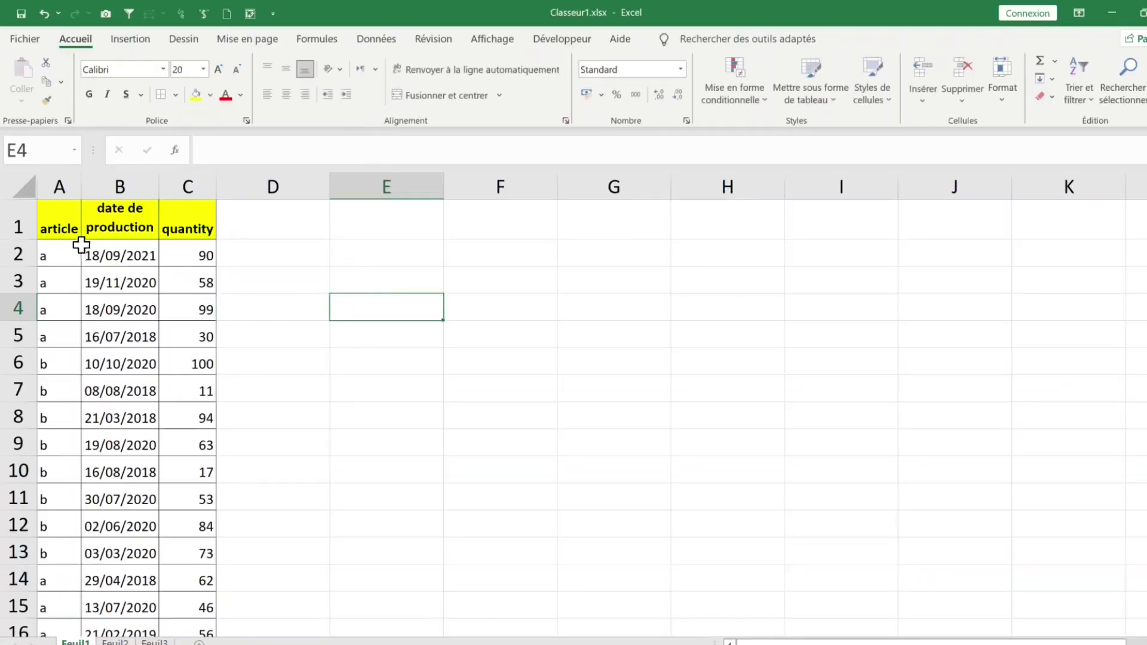
- Examine the article, date de production and quantity columns of the source table down through its rows
left_click_drag(63, 222, 187, 222)
left_click(61, 304)
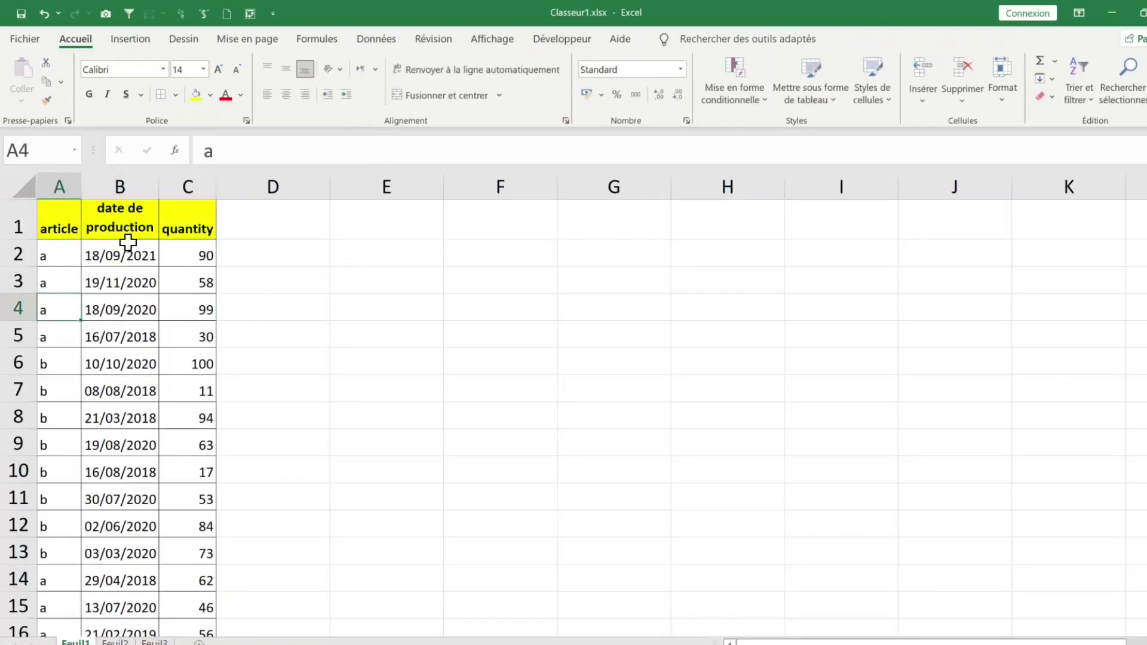
left_click(127, 232)
left_click(126, 276)
left_click(168, 258)
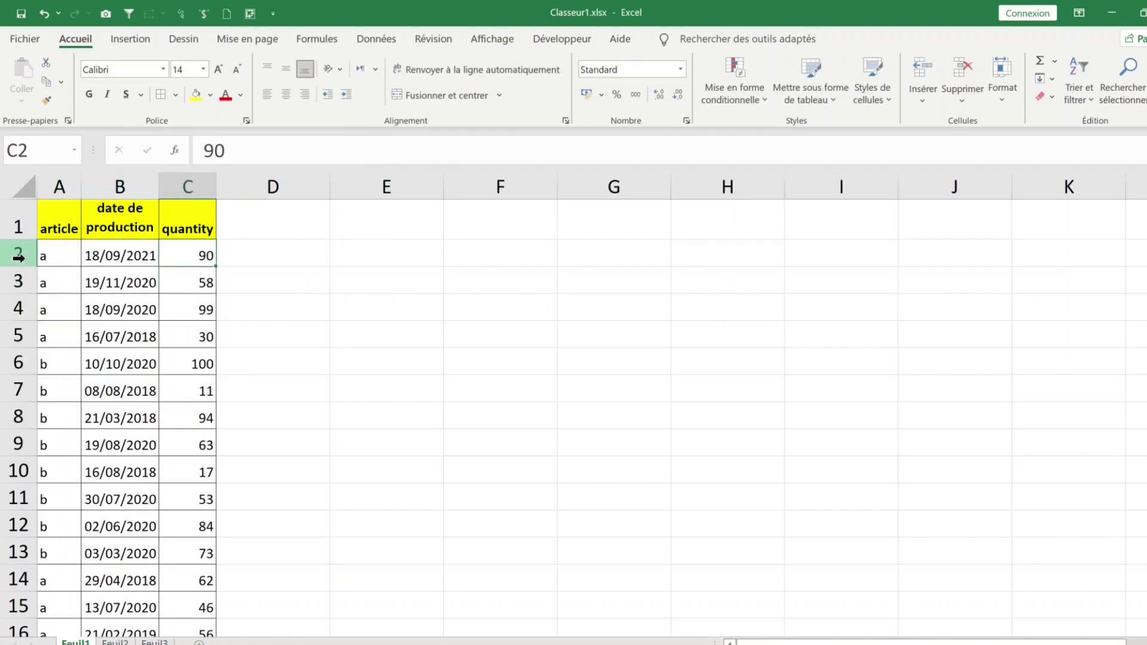
left_click(57, 256)
scroll(67, 455, "down", 4)
scroll(66, 455, "down", 4)
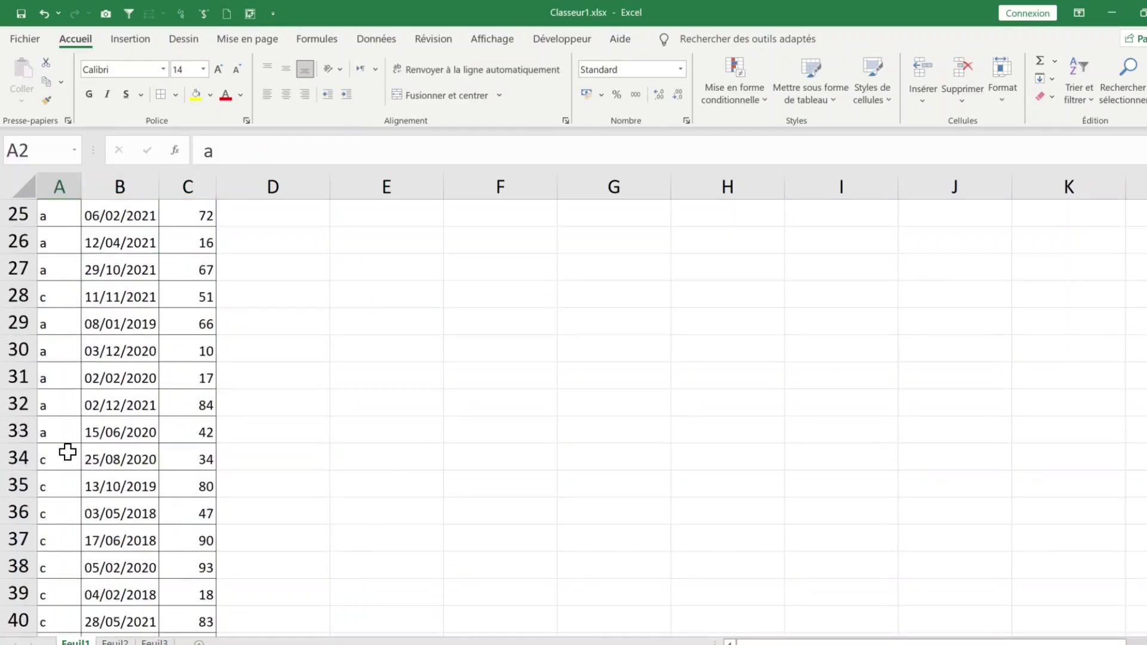
scroll(69, 448, "up", 8)
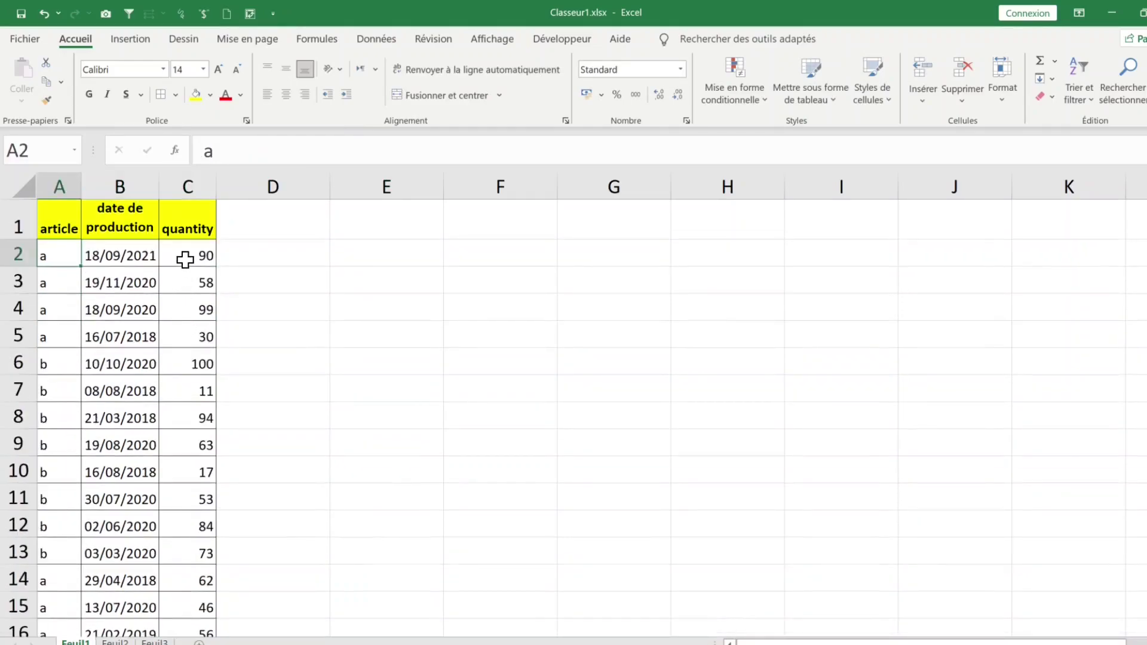
- Create a pivot table from the source range Feuil1!$A$1:$C$76, placed on the existing worksheet at cell F1
left_click(119, 302)
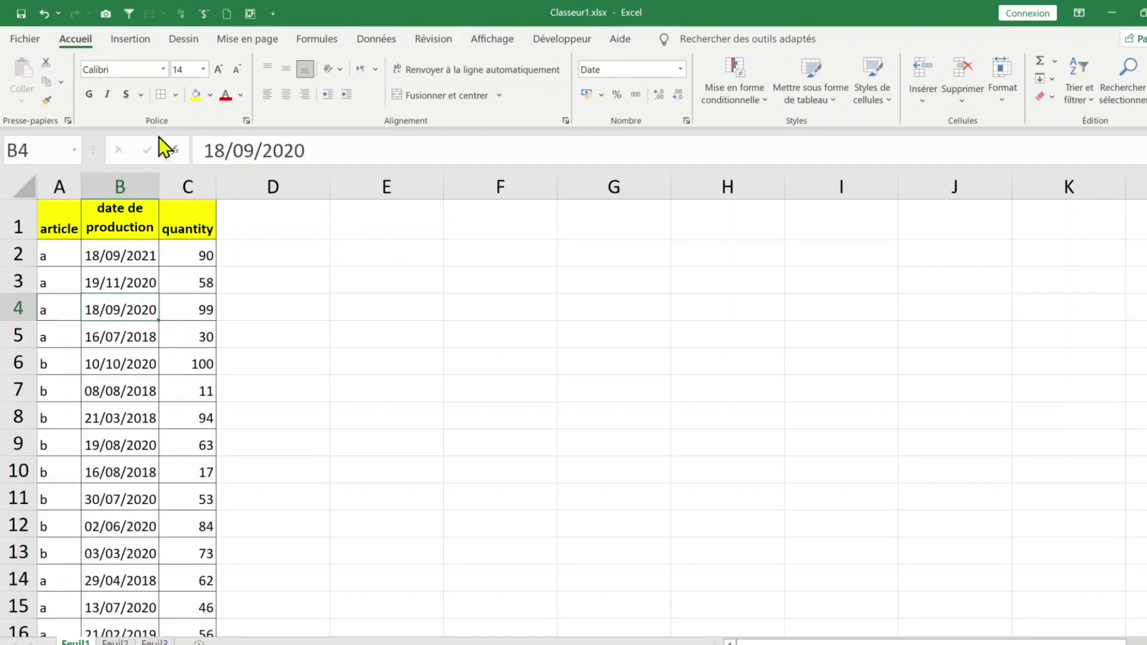
left_click(141, 40)
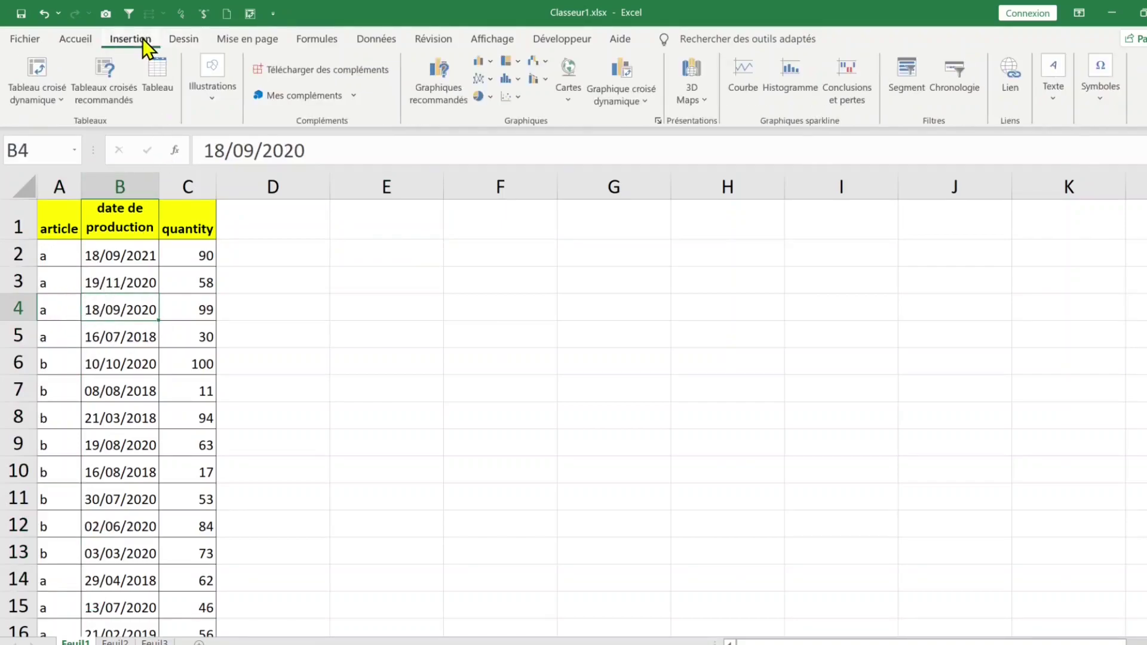
left_click(42, 76)
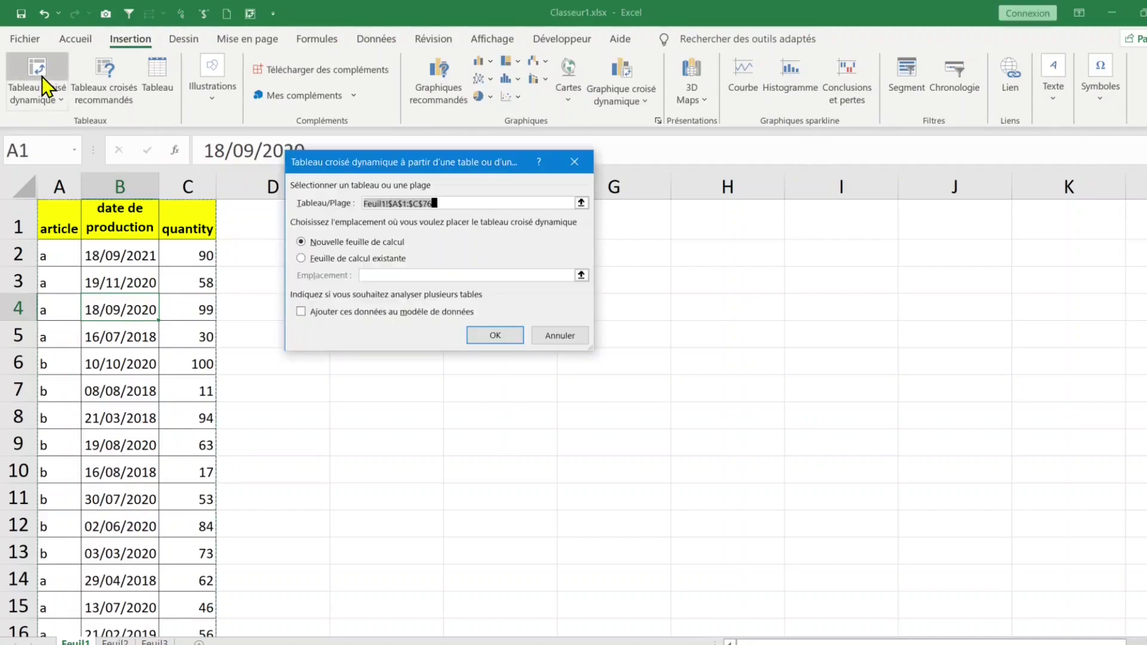
left_click(353, 258)
left_click_drag(396, 165, 737, 215)
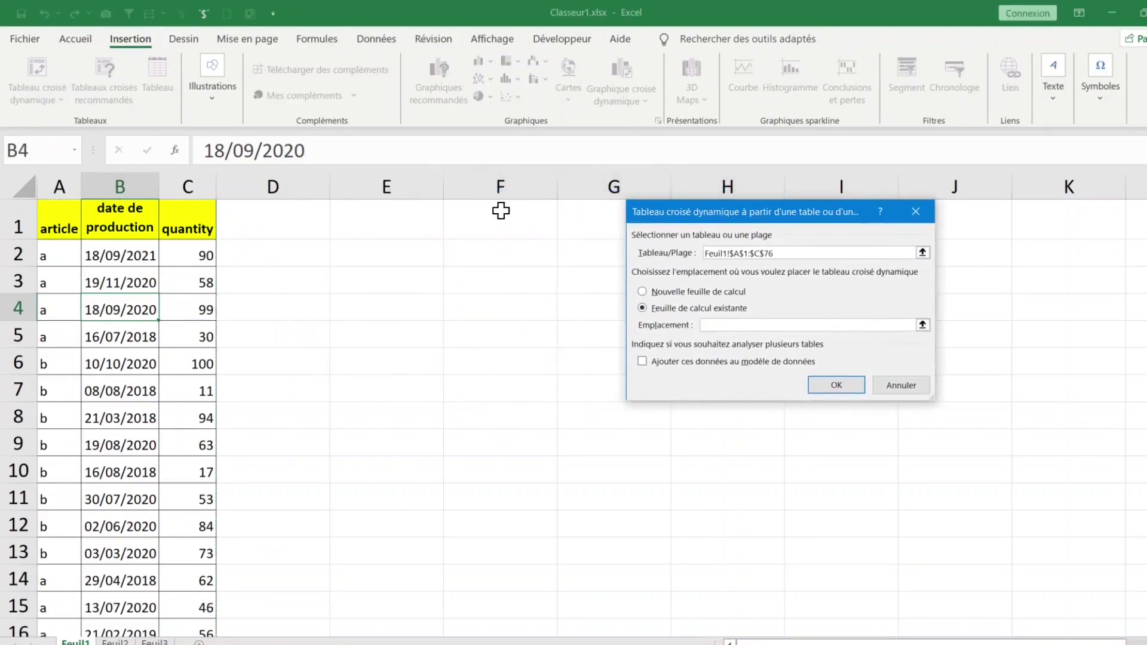
left_click(481, 213)
left_click(837, 385)
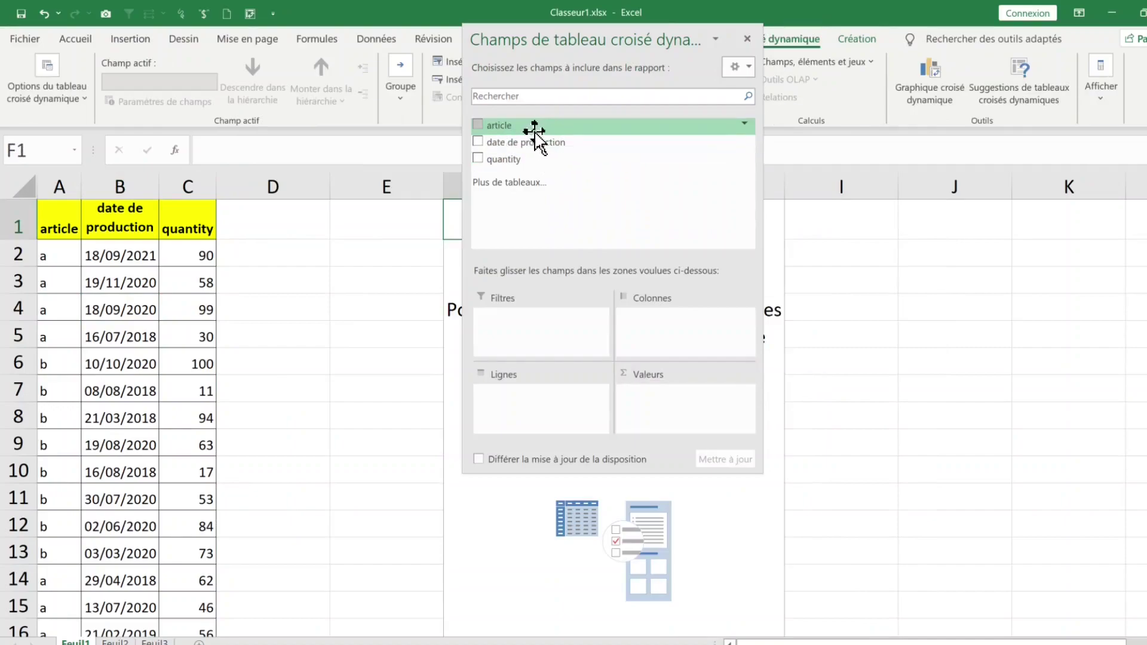
- Add the article field to both the rows and the values of the pivot table to count entries per article
left_click_drag(532, 130, 543, 370)
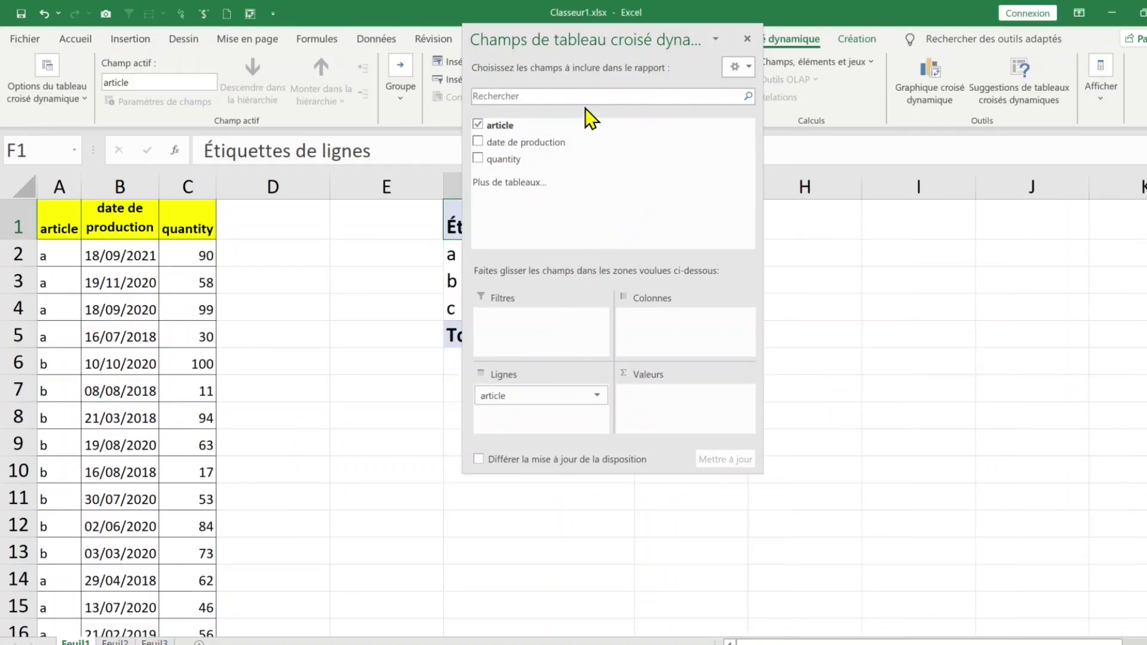
left_click_drag(591, 39, 814, 35)
left_click_drag(722, 121, 872, 384)
left_click(559, 412)
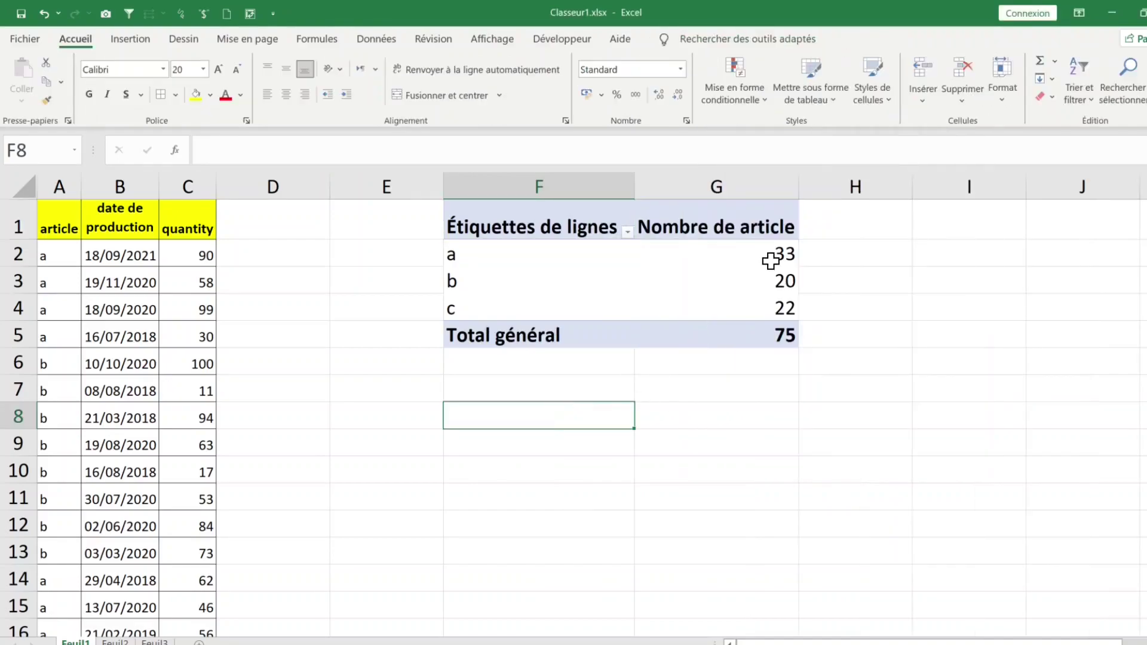
- Compare the counts for each article in the pivot table with the article column of the source data
left_click(52, 256)
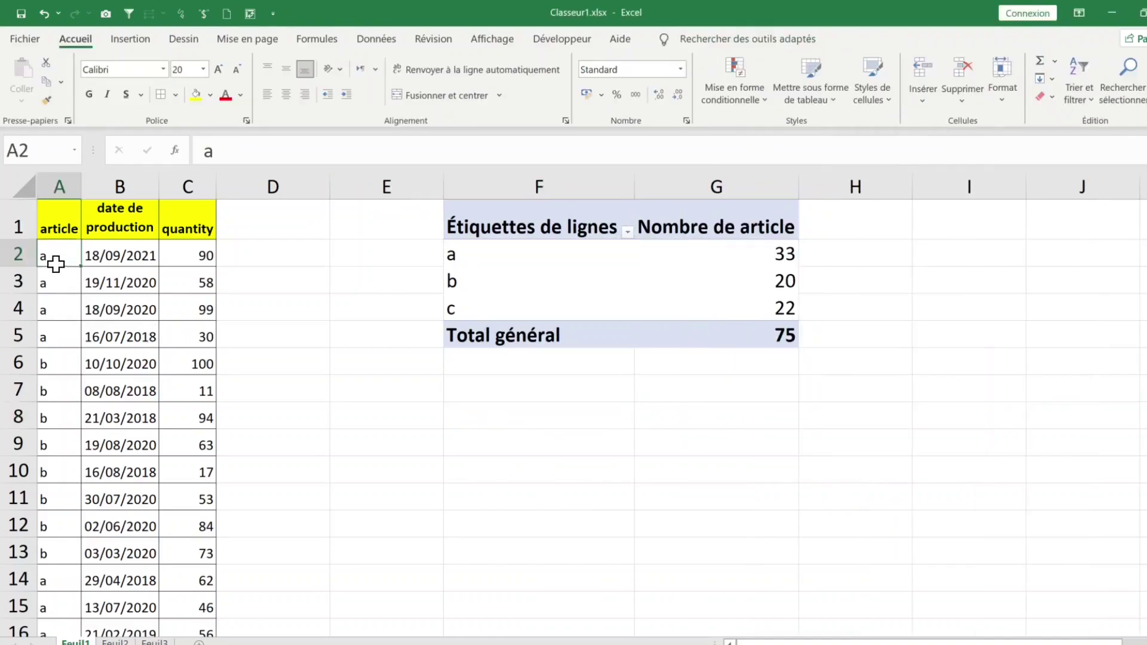
left_click(60, 187)
left_click(750, 257)
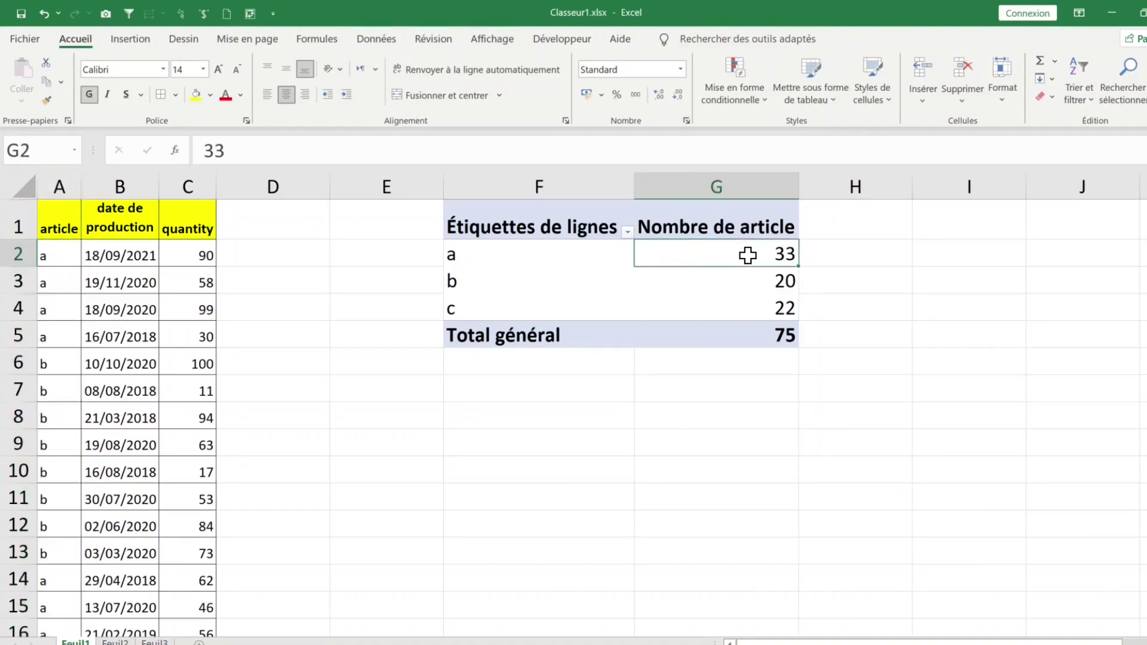
left_click(490, 264)
left_click(501, 411)
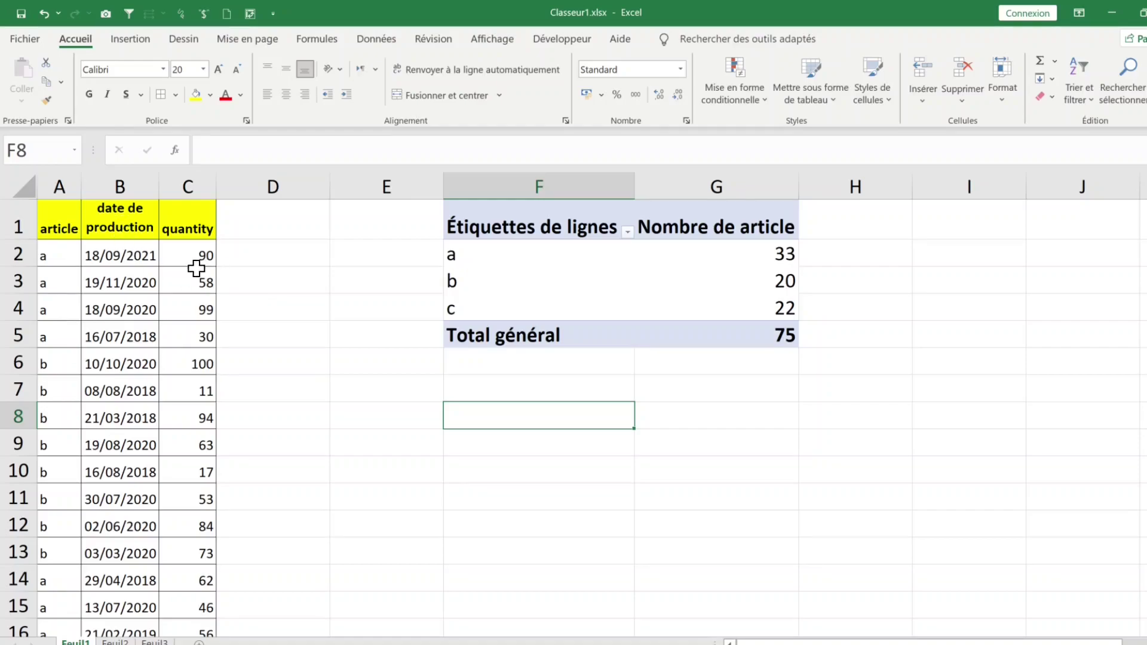
left_click(590, 361)
left_click(590, 292)
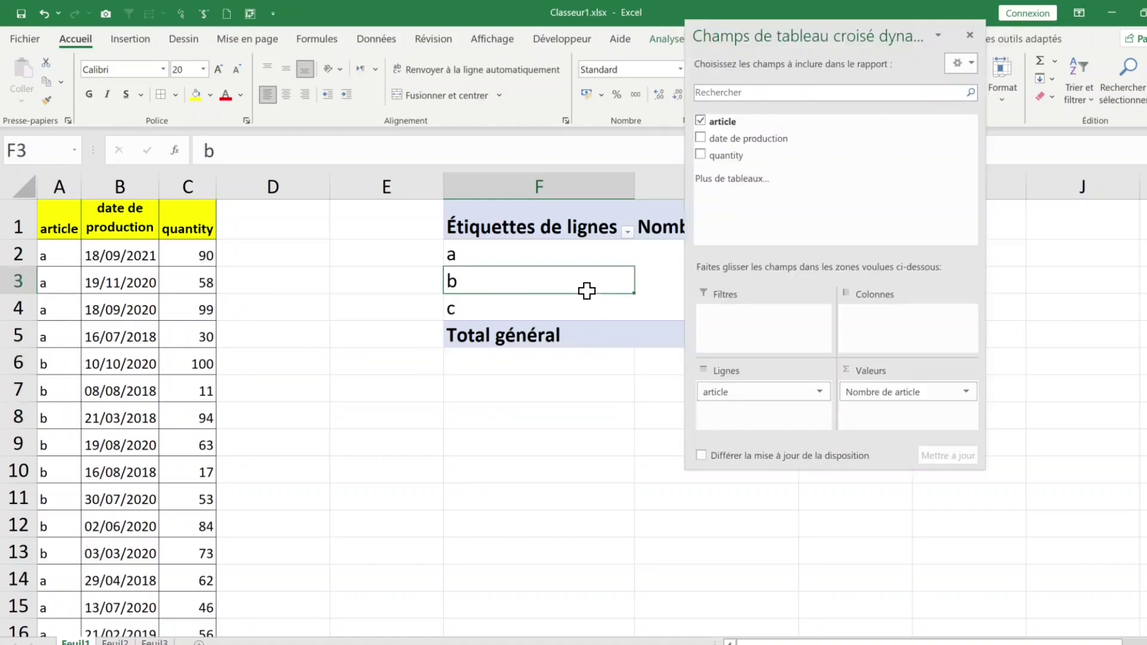
left_click(554, 414)
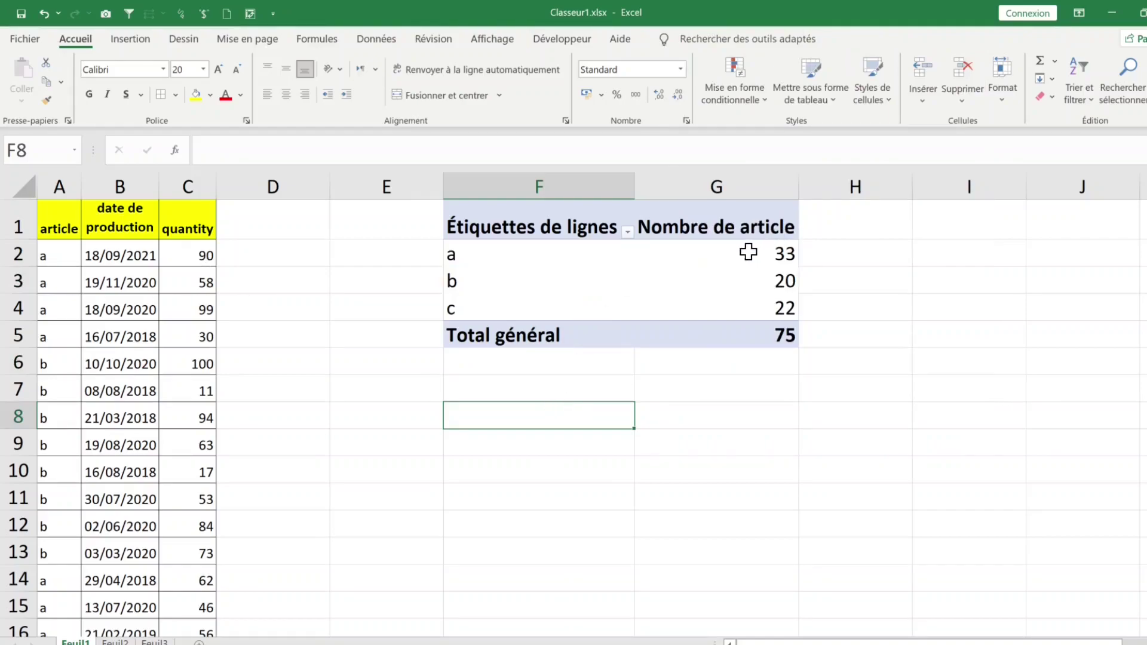
- Add the article field a second time to the pivot table's values and close the field list
left_click(723, 253)
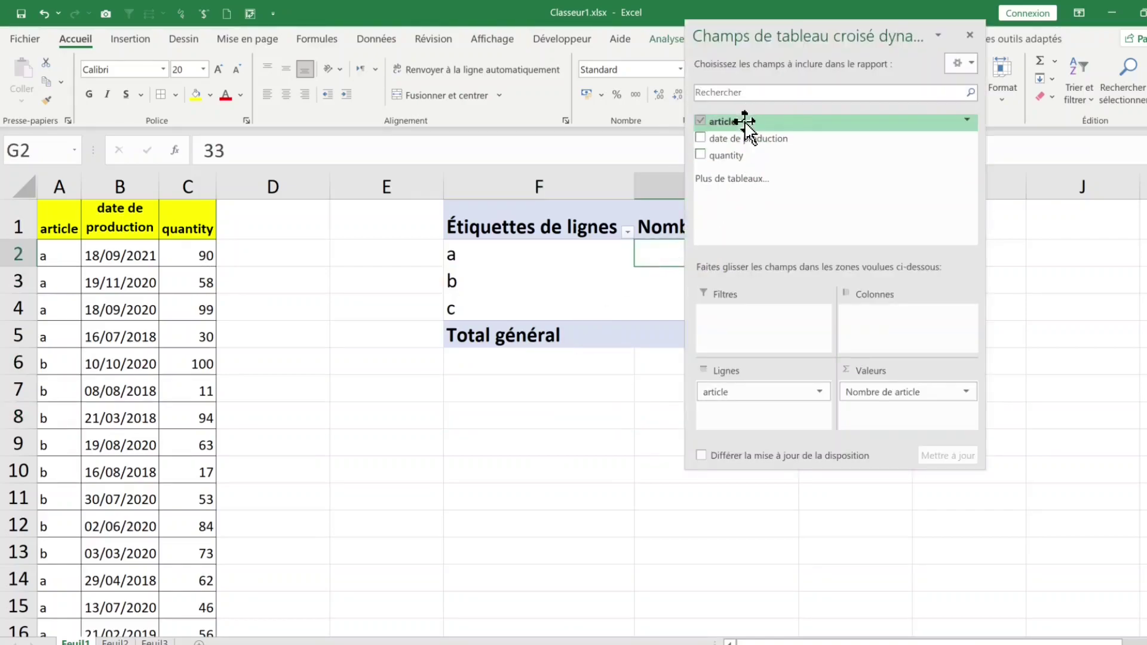
left_click_drag(746, 125, 908, 412)
left_click(538, 472)
left_click(850, 223)
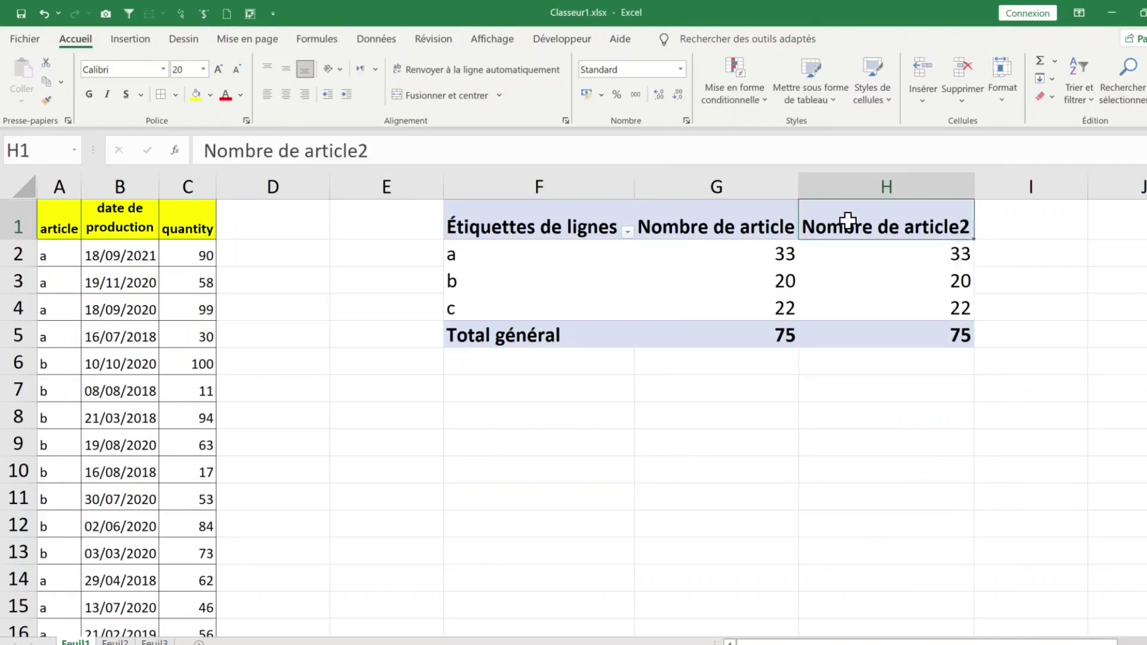
left_click(969, 35)
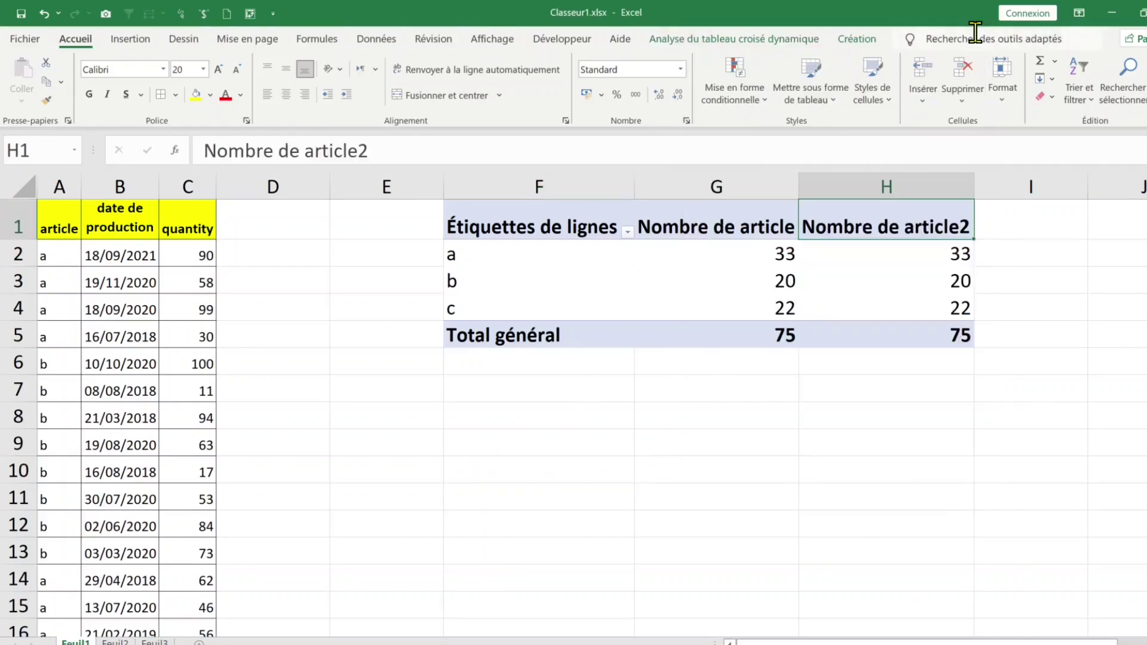
- Show the Nombre de article2 values as % du total de la colonne, in Pourcentage format with 2 decimals
double_click(896, 225)
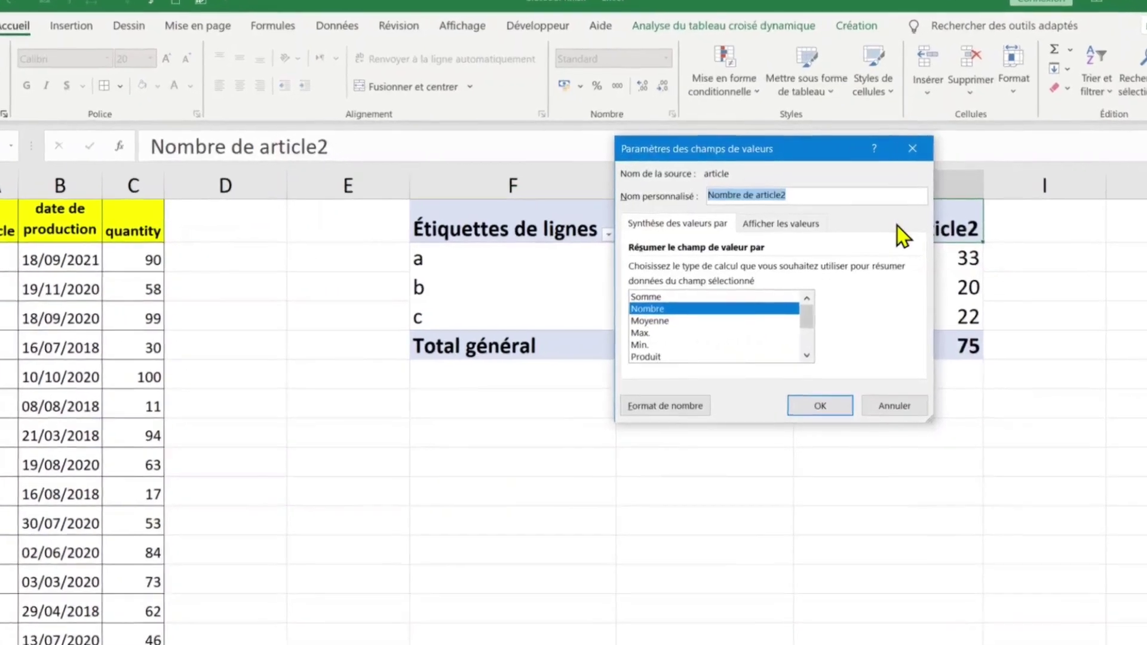
left_click(777, 224)
left_click(747, 272)
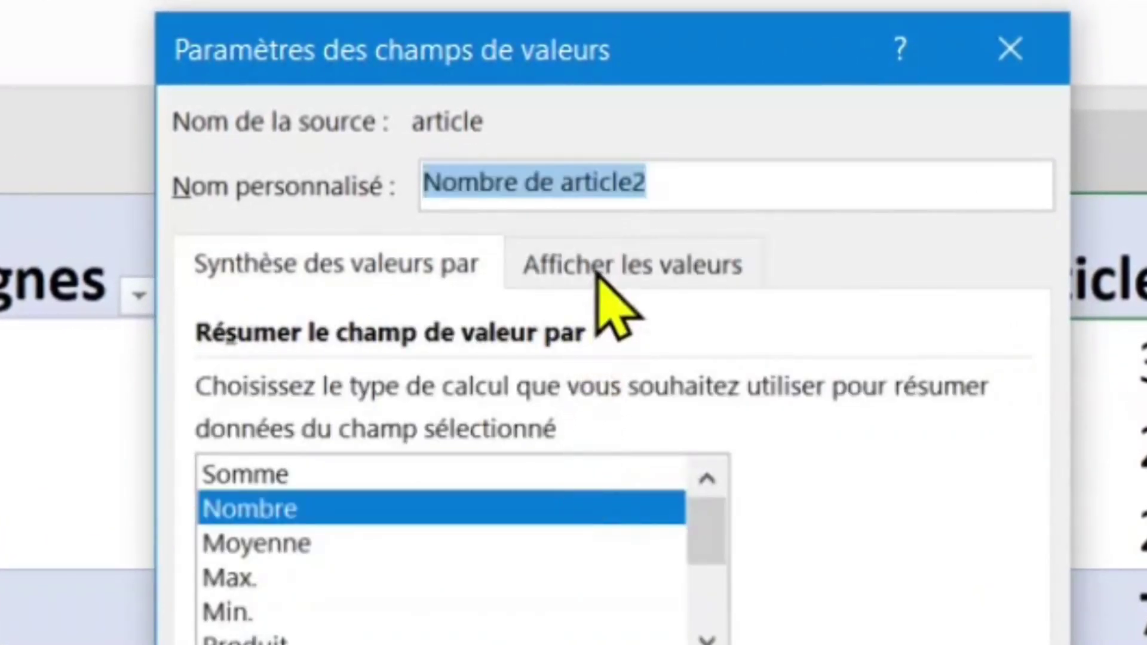
left_click(597, 271)
left_click(544, 395)
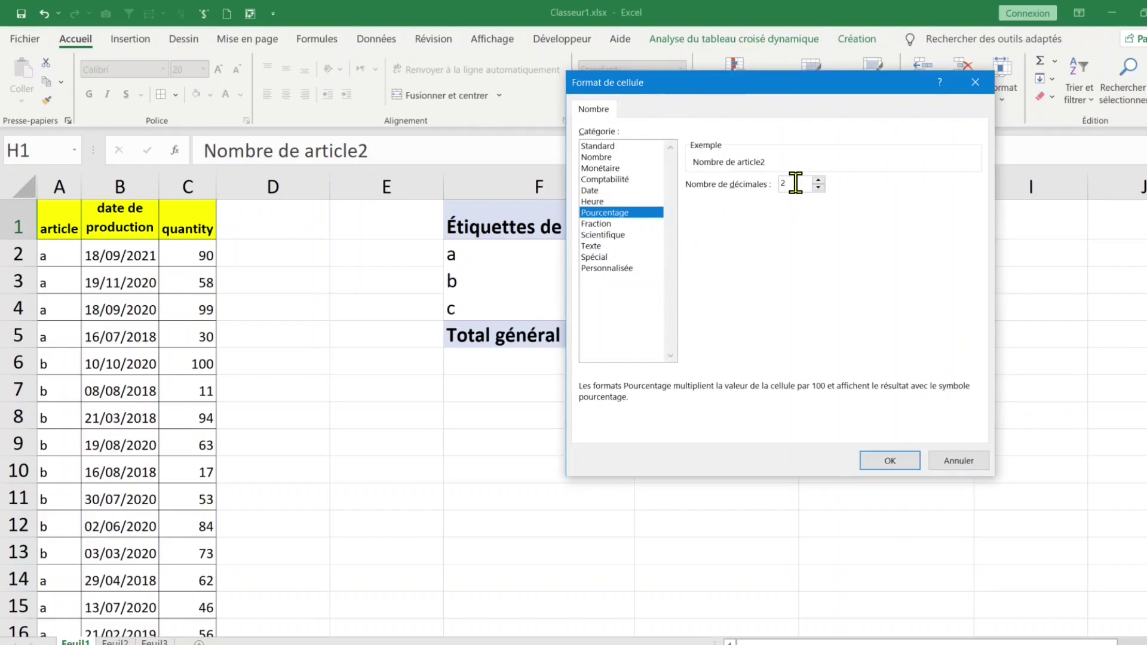
left_click(795, 182)
left_click(890, 461)
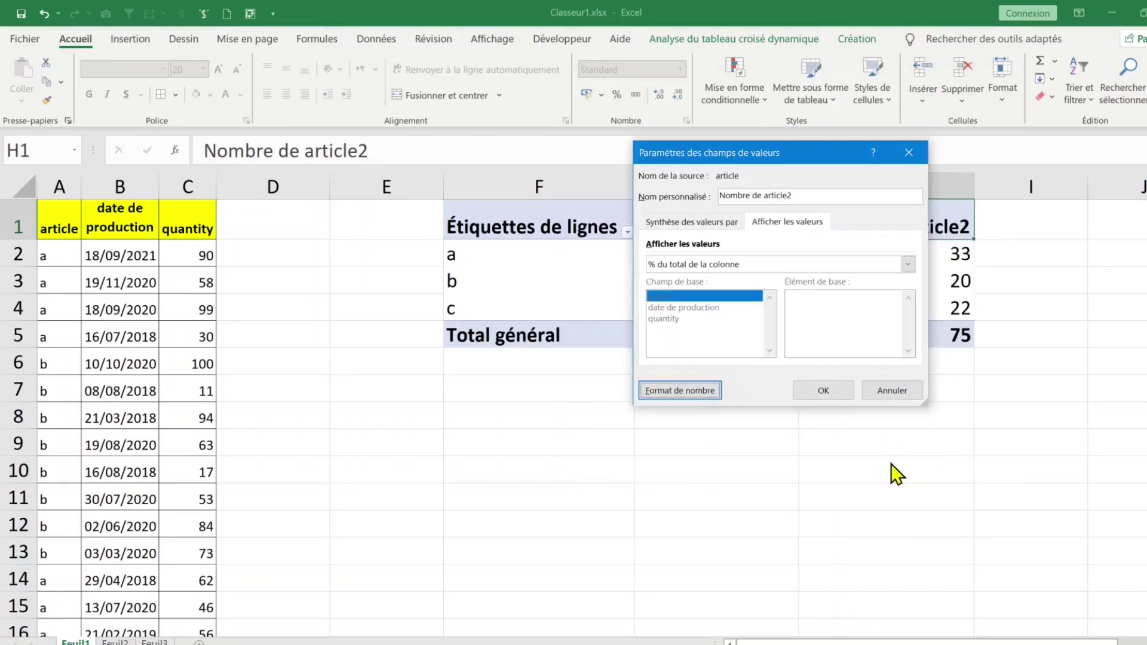
left_click(830, 391)
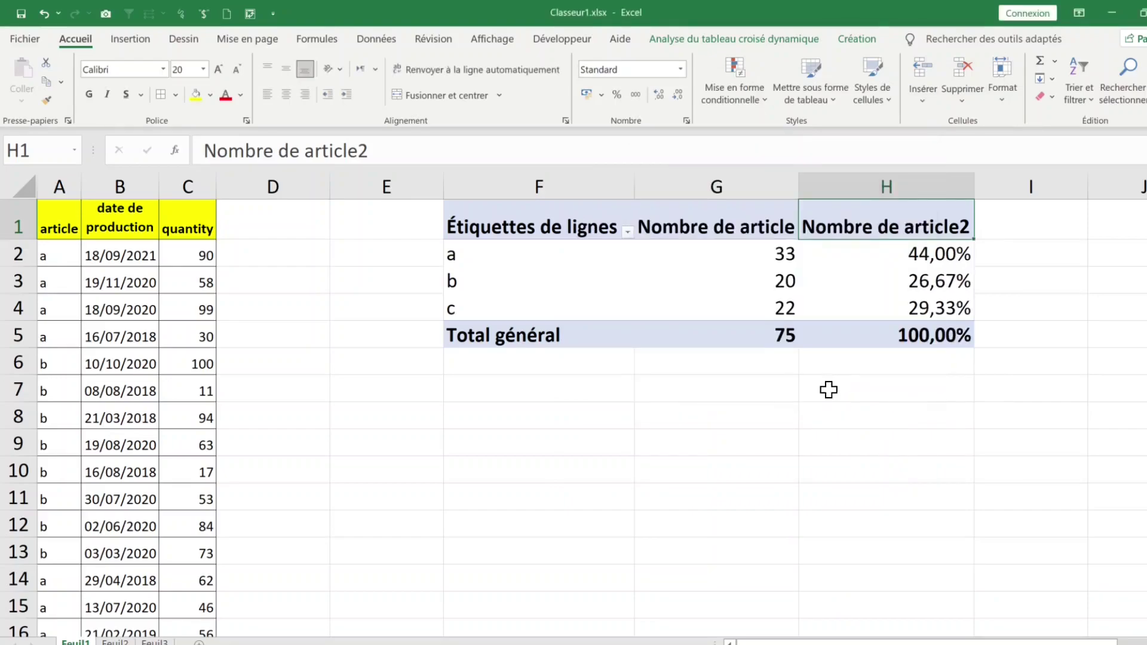
left_click(624, 425)
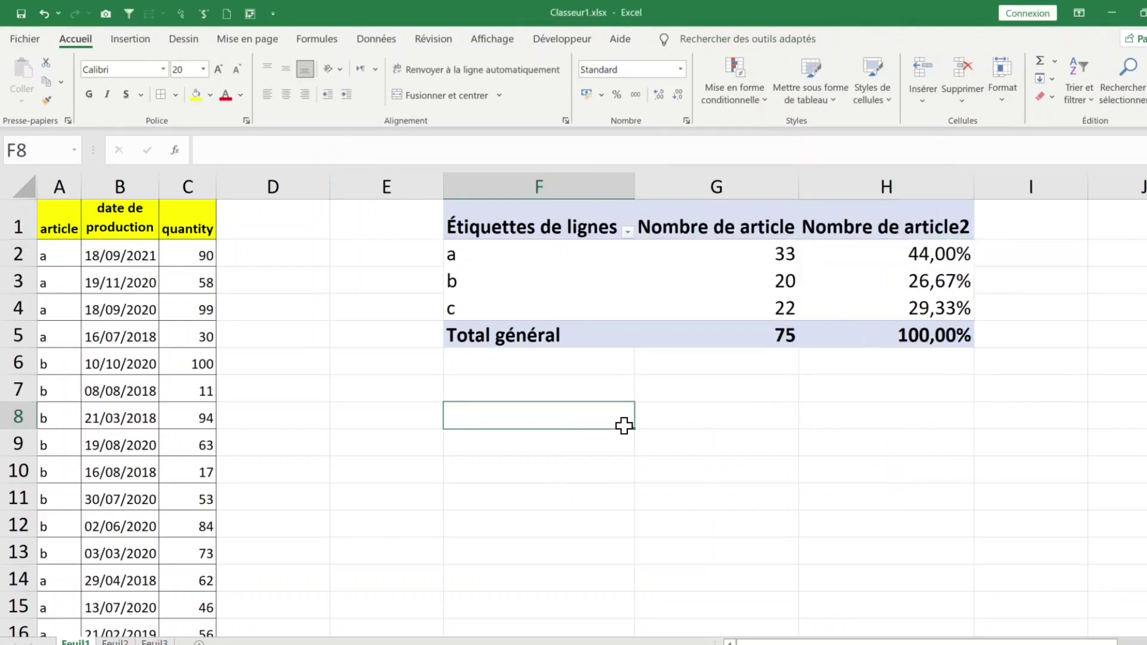
- Rename the Nombre de article2 header in cell H1 to "pourcentage"
left_click(916, 226)
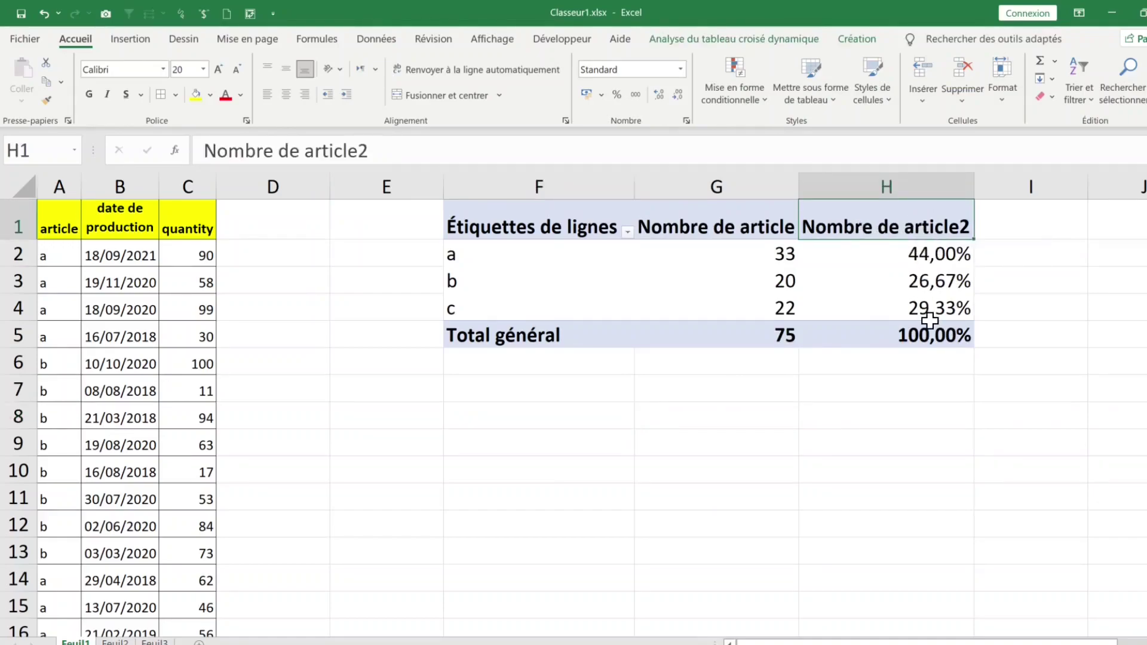
type("po")
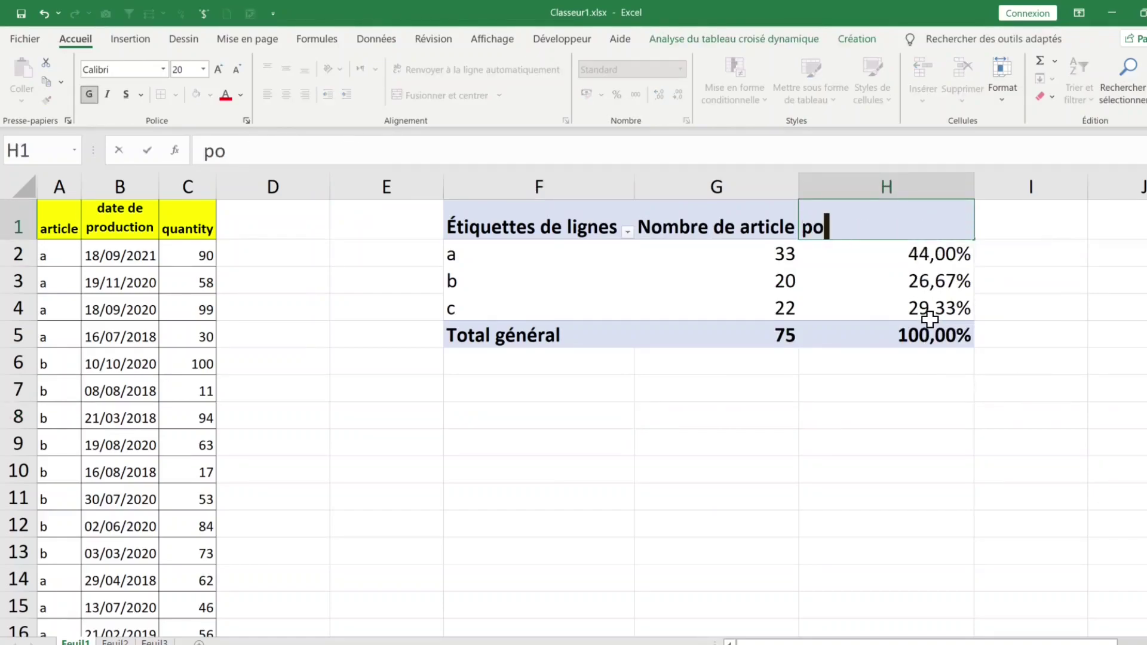
type("urcentage")
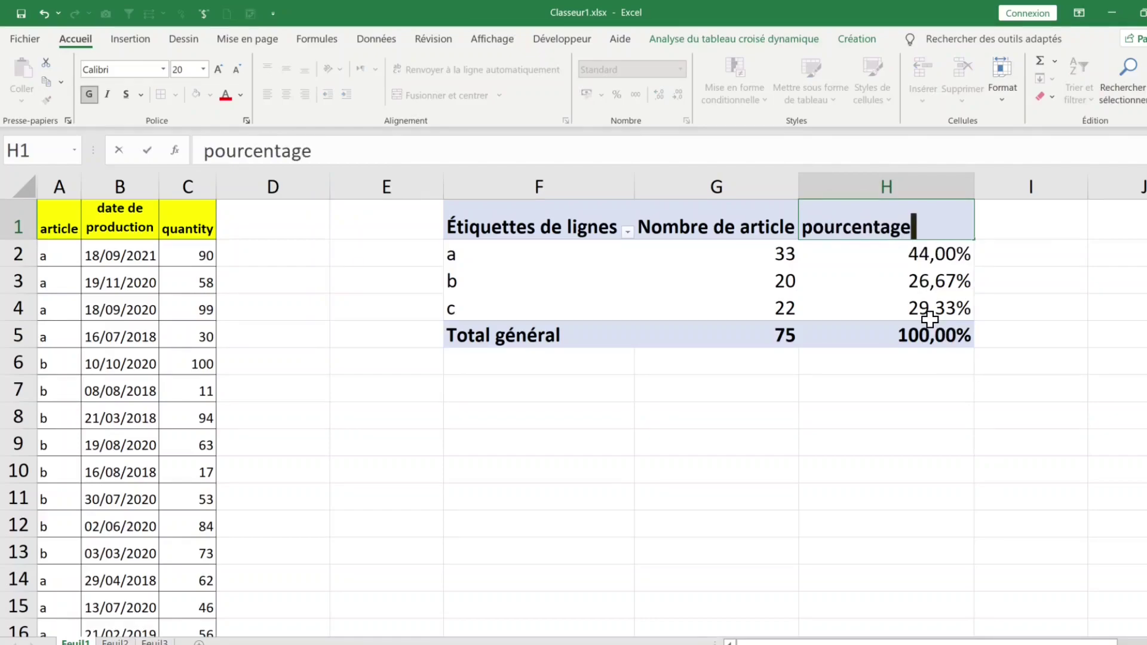
left_click(903, 442)
- Rename the header in cell H1 to "%" and narrow column H
left_click(926, 230)
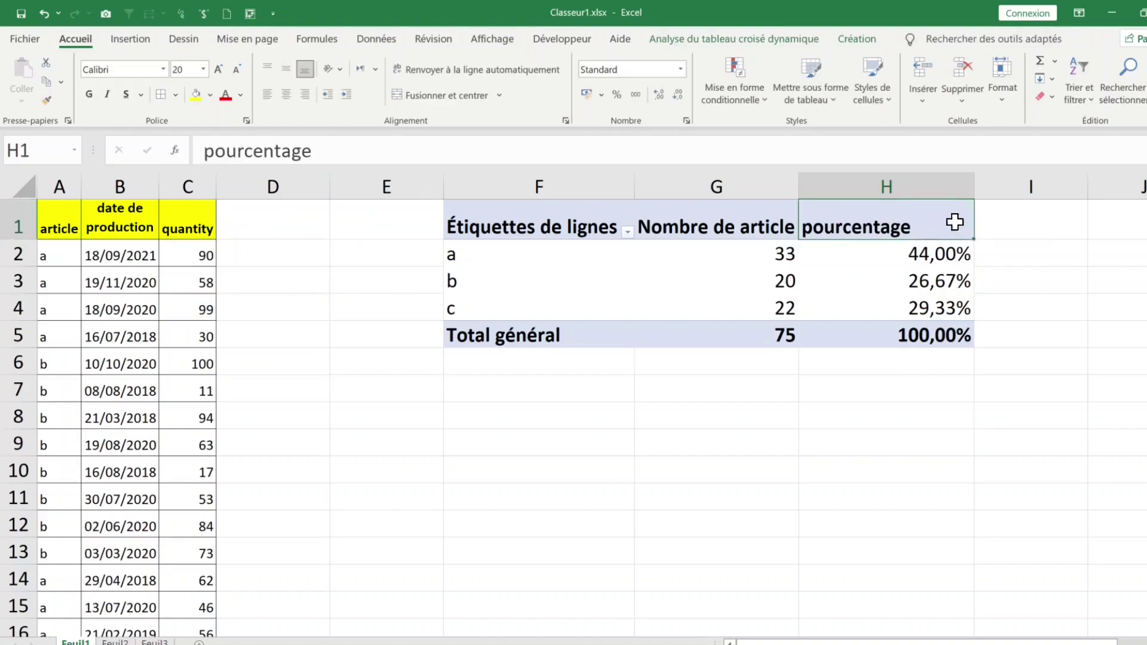
type("%")
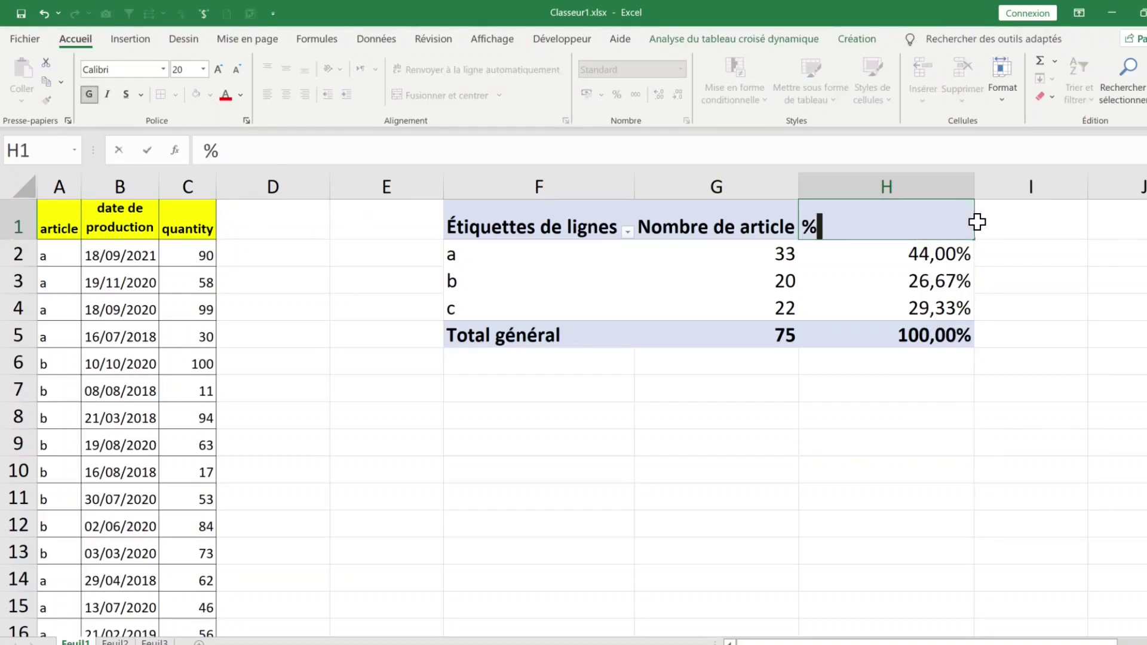
left_click(830, 369)
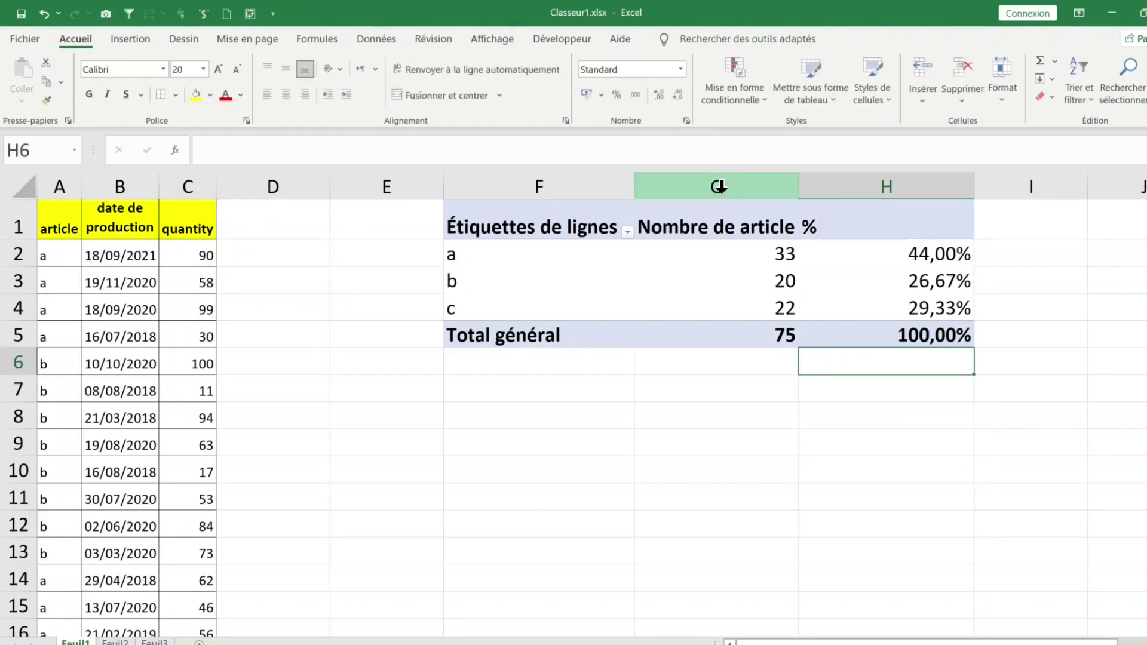
left_click(713, 202)
left_click(887, 202)
left_click_drag(973, 186, 928, 185)
left_click(741, 257)
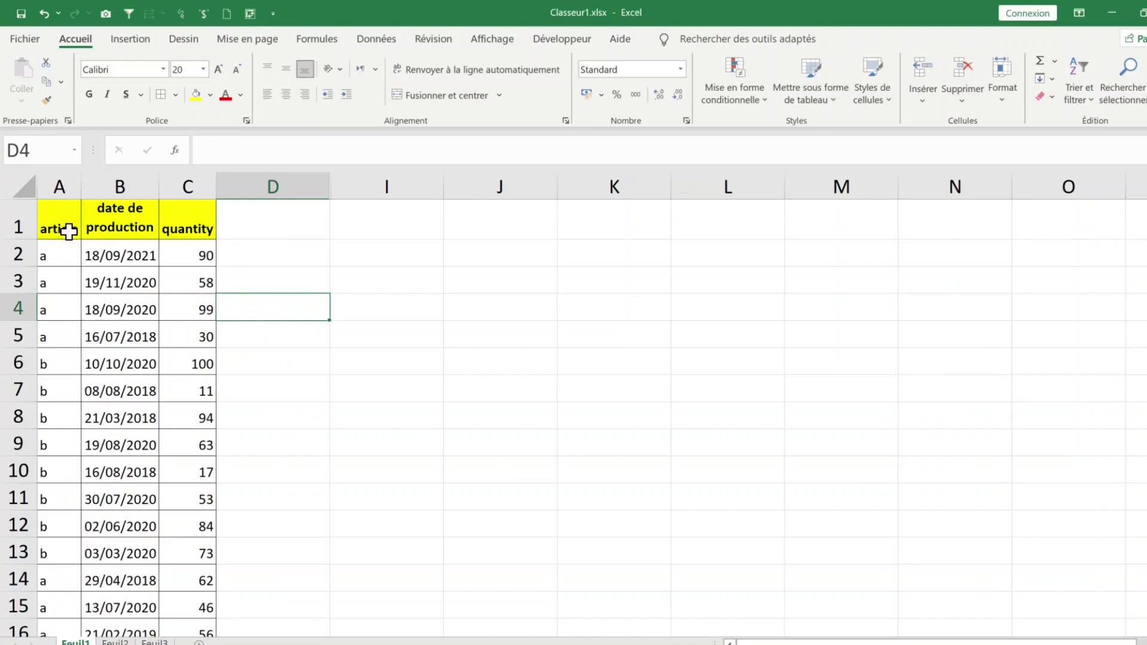
left_click(64, 217)
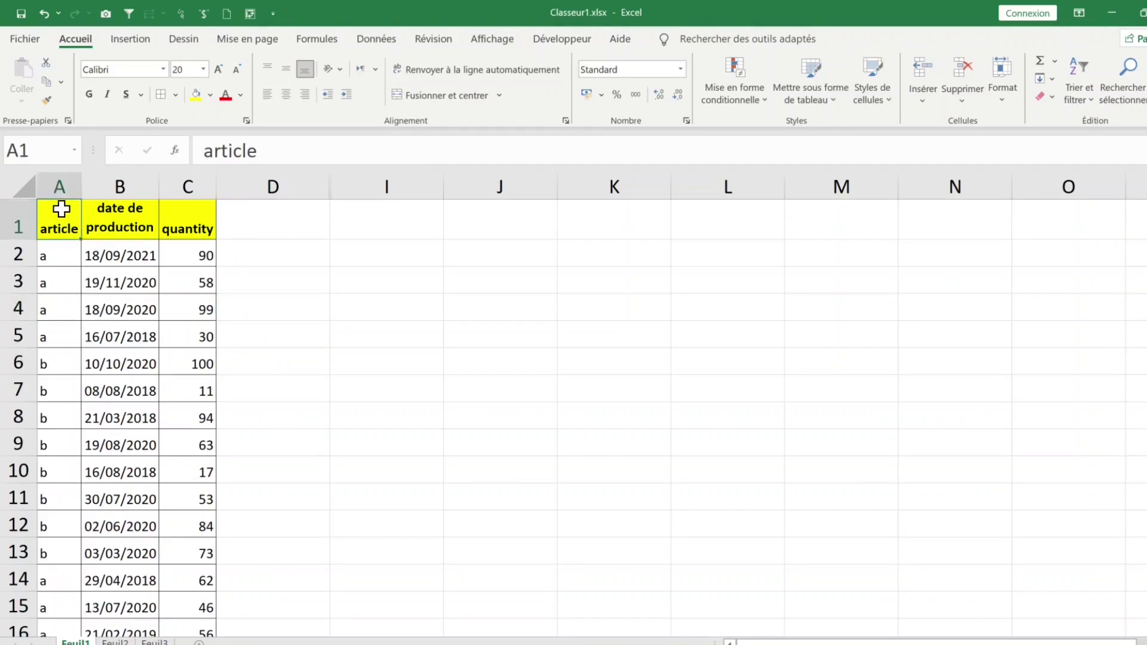
left_click(64, 182)
left_click(179, 183, "ctrl")
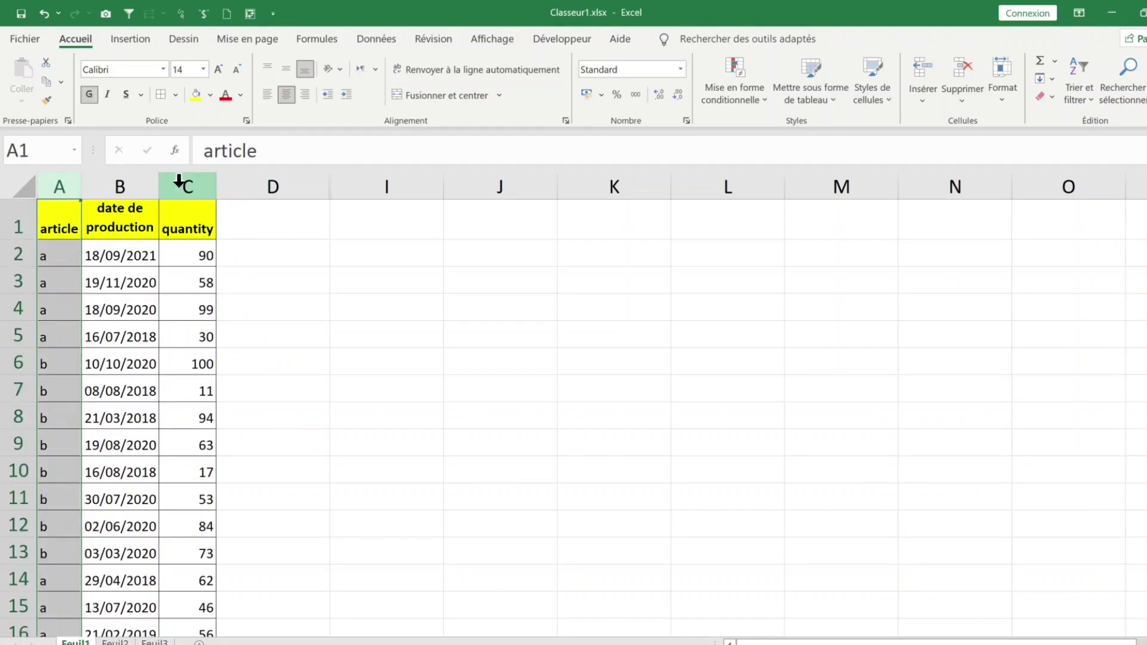
left_click(95, 281)
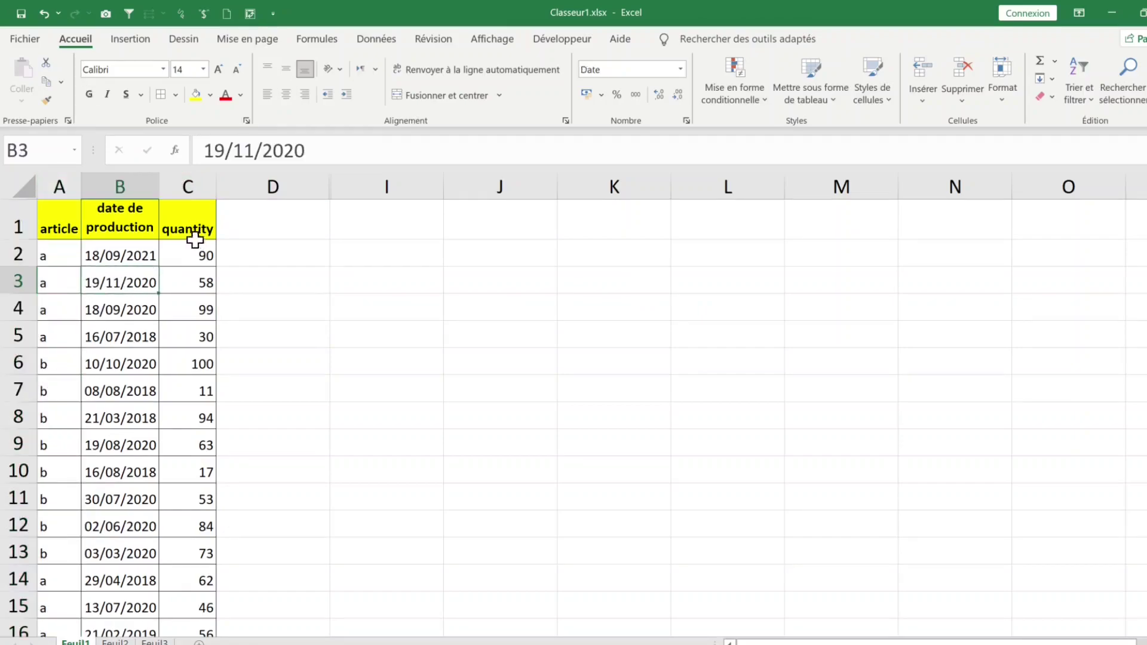
- Create a pivot table from the data range Feuil1!$A$1:$C$76 on a new worksheet
left_click(77, 225)
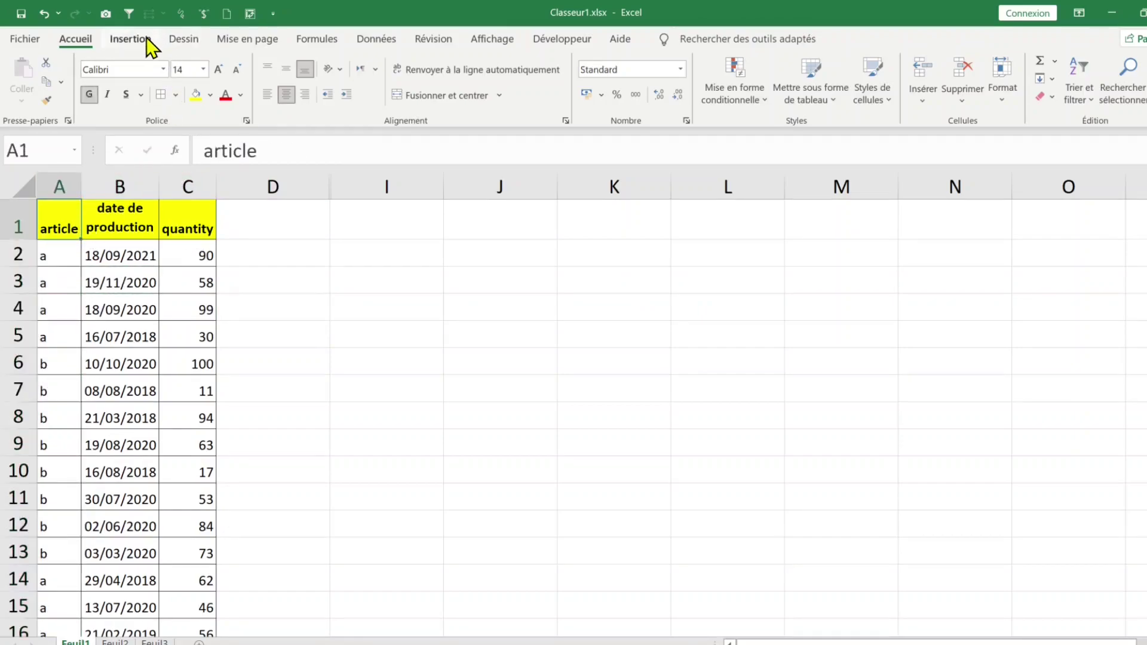
left_click(130, 39)
left_click(53, 70)
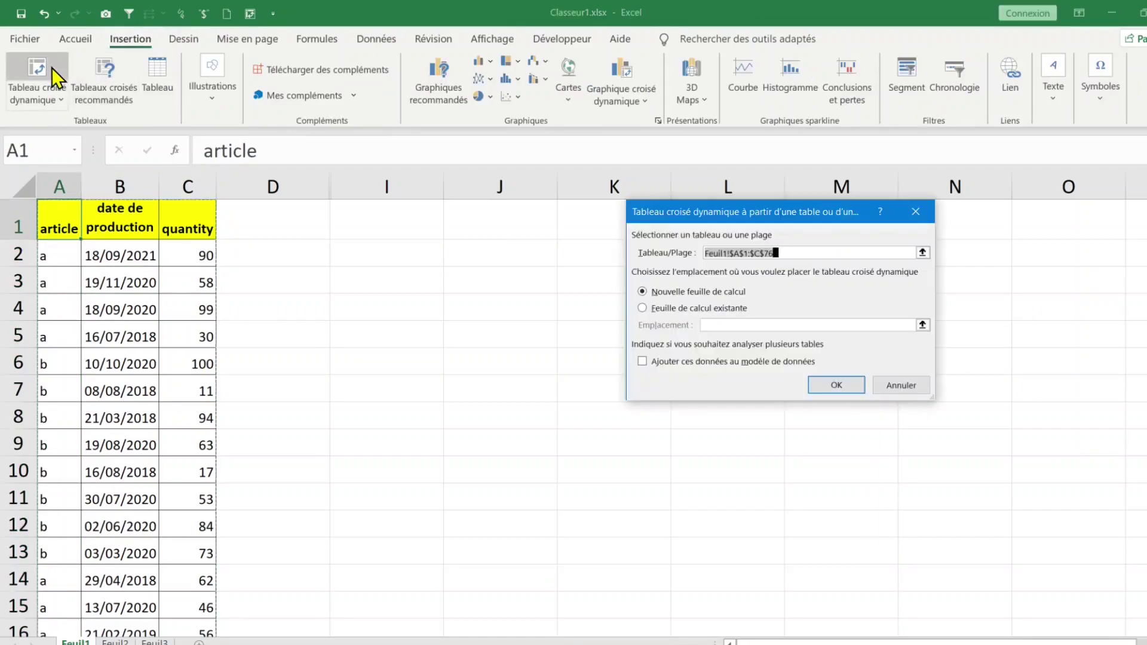
left_click(703, 310)
left_click(703, 293)
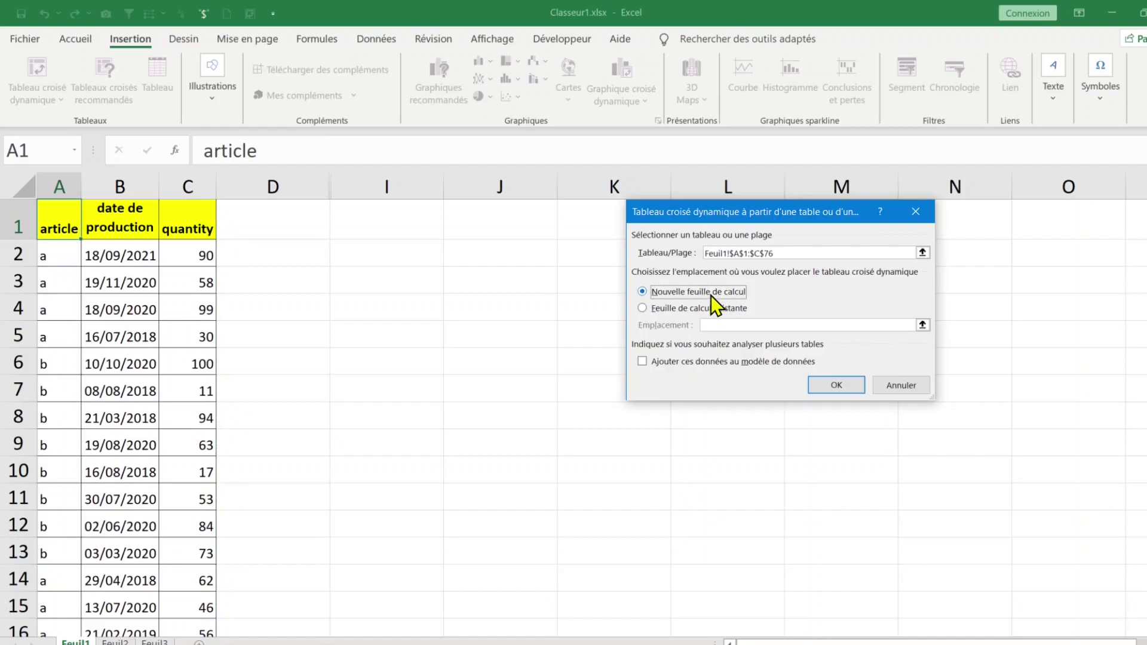
left_click(835, 385)
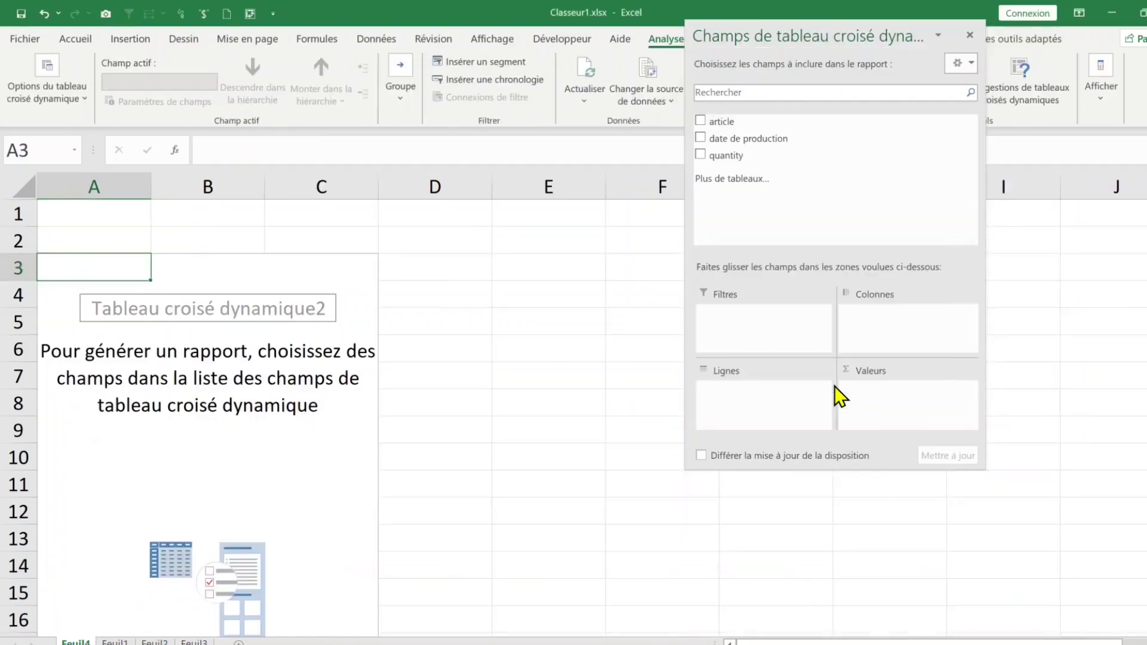
- Move the pivot table field list away from the report area and make it taller
left_click_drag(804, 43, 559, 127)
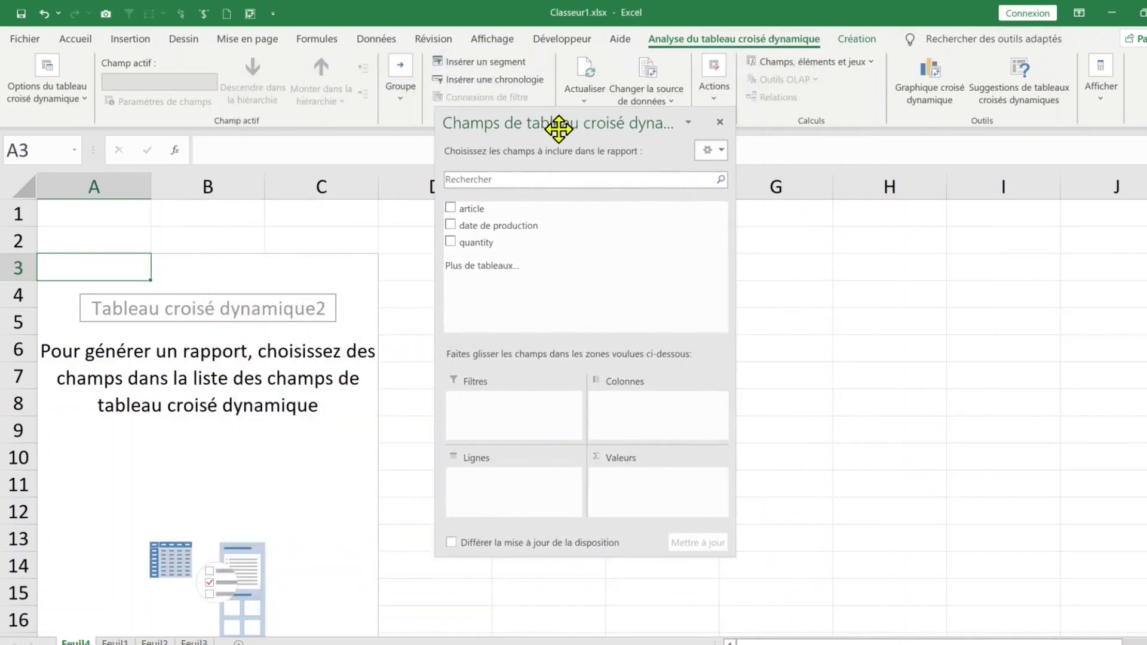
left_click(723, 151)
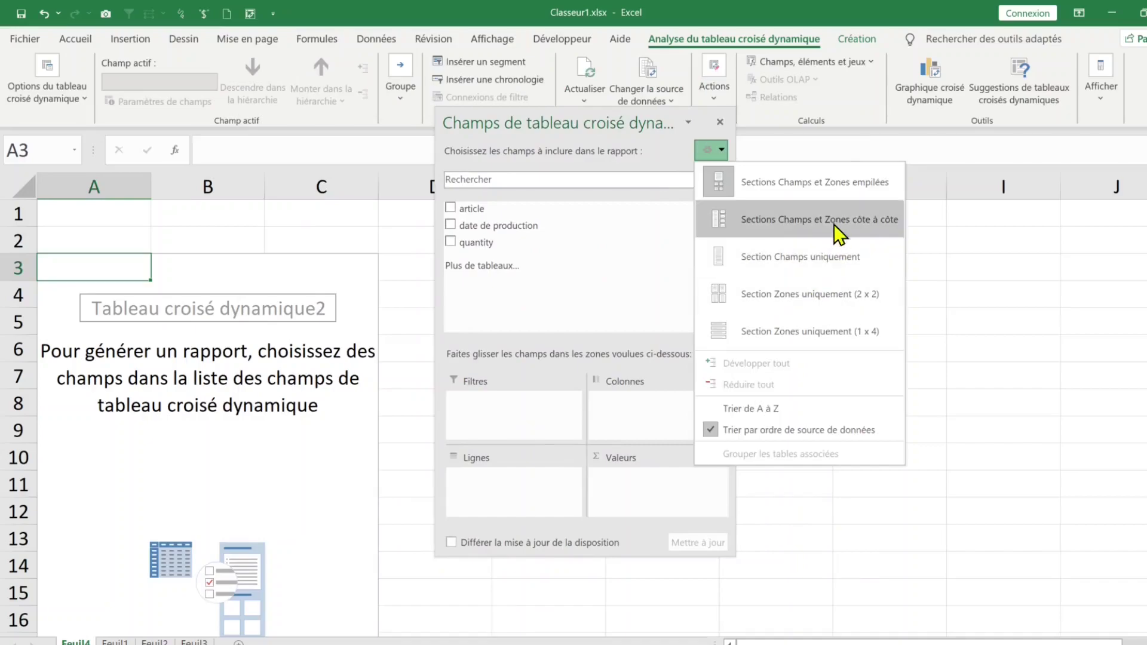
left_click(563, 123)
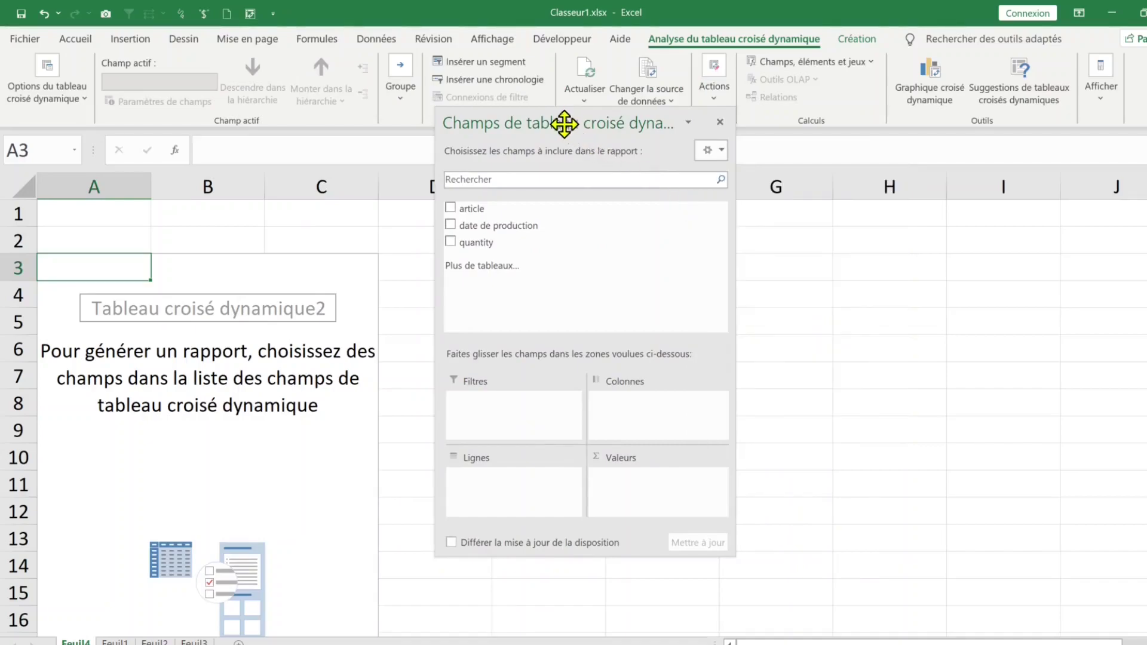
left_click_drag(564, 124, 914, 78)
left_click_drag(982, 46, 984, 46)
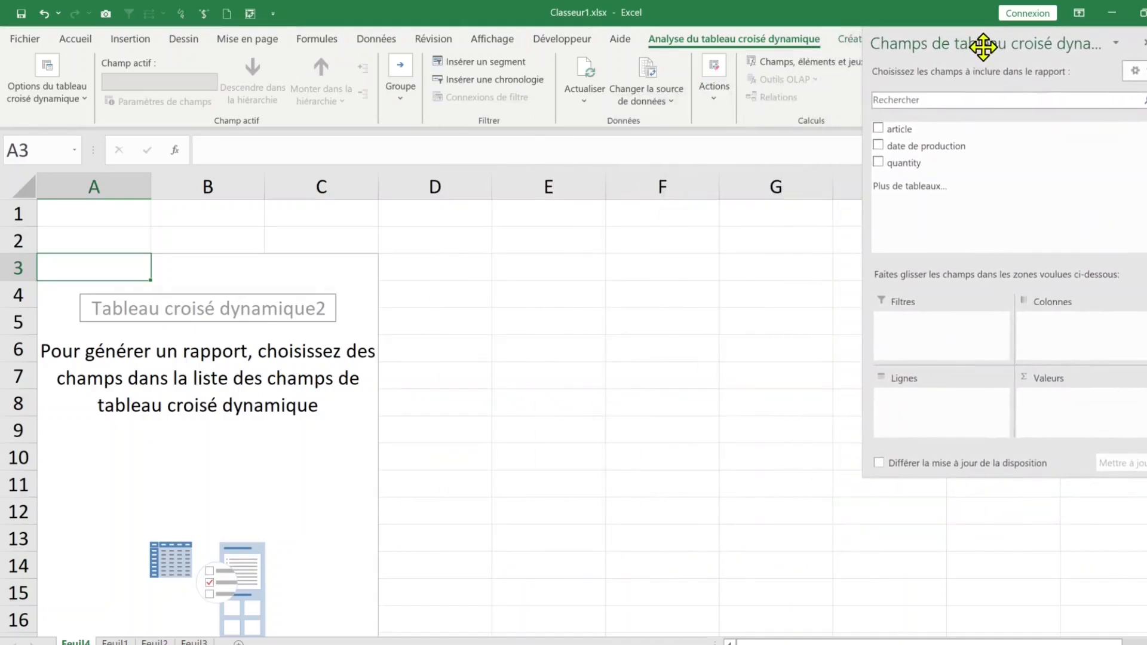
left_click_drag(1093, 476, 1093, 605)
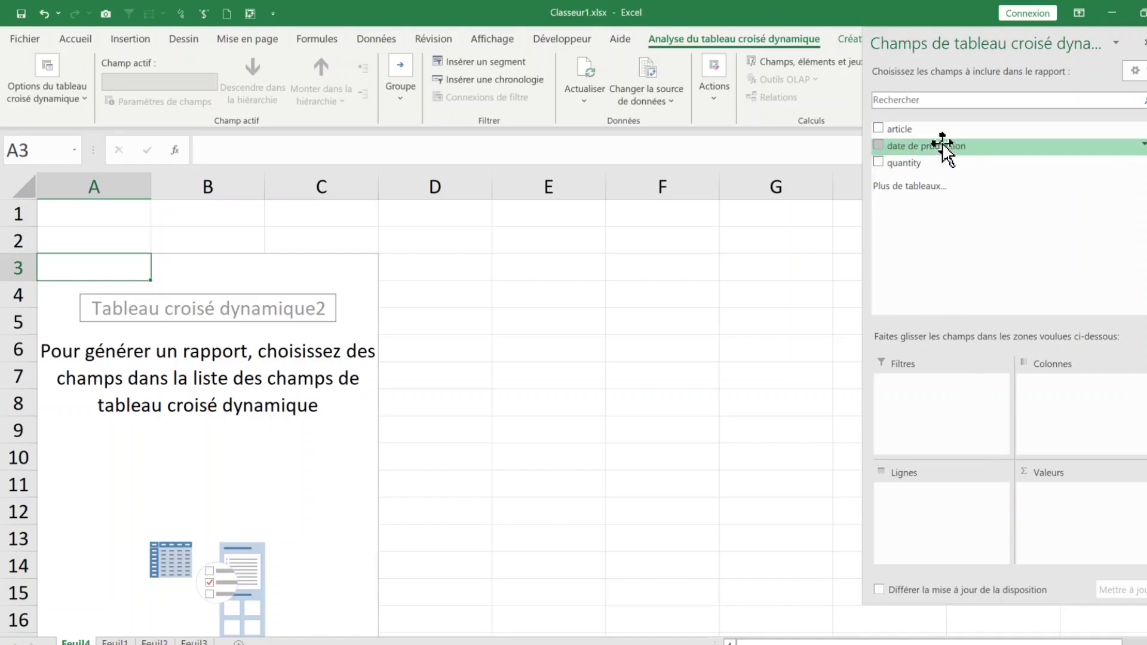
- Use date de production as the pivot table's row field and add quantity to the values as a sum
left_click_drag(942, 154, 929, 509)
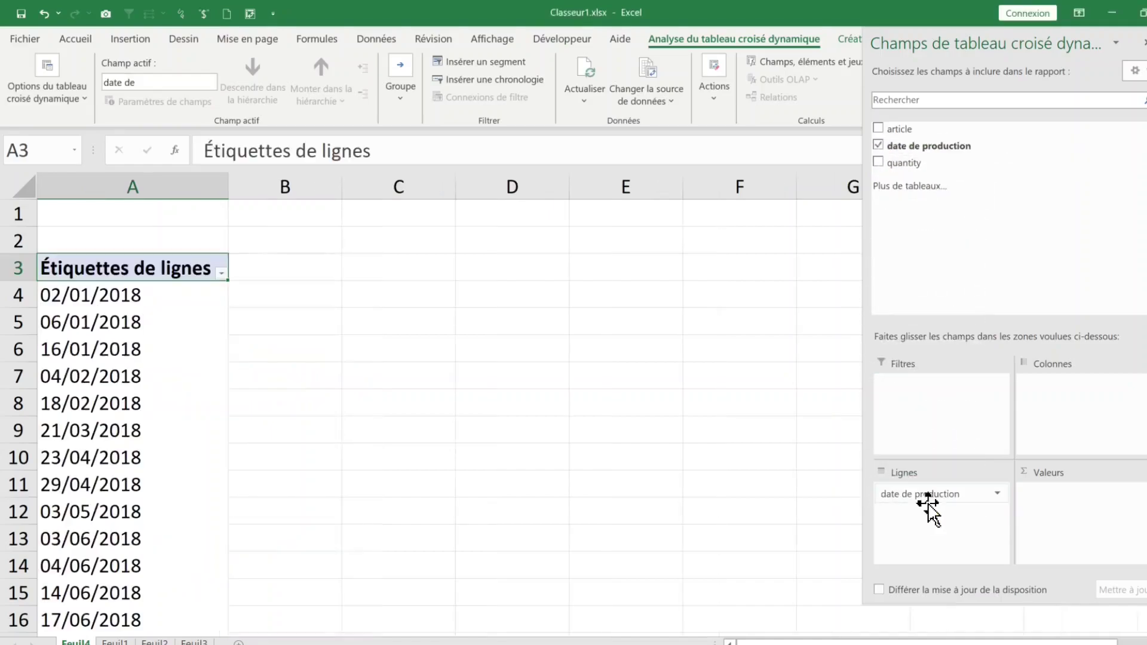
left_click(143, 301)
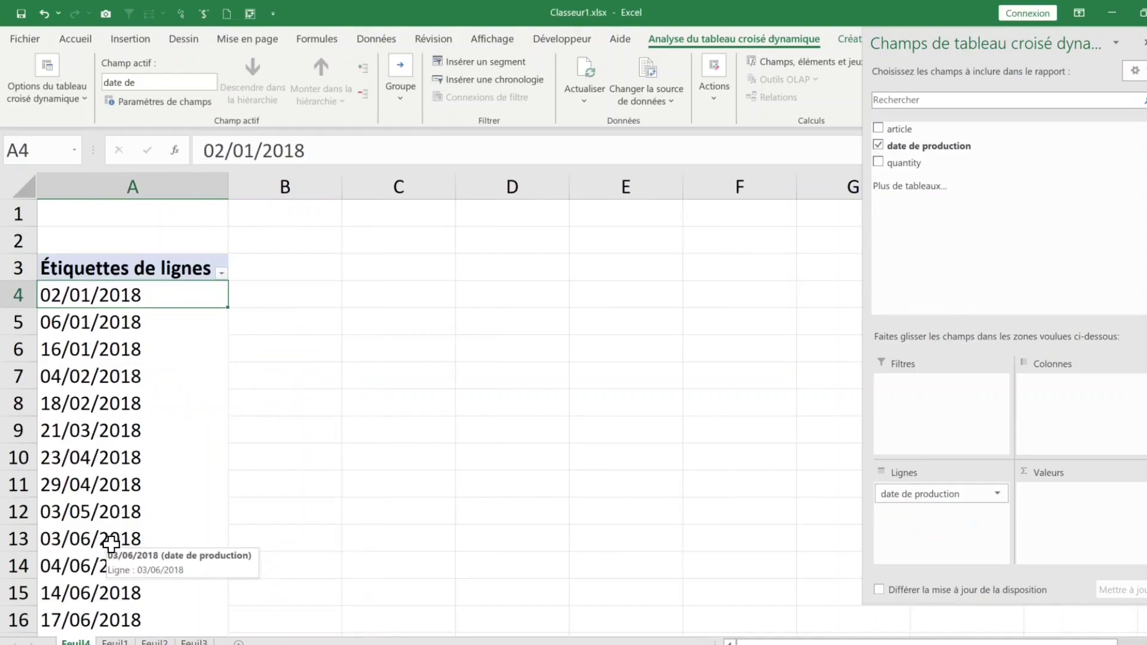
left_click_drag(923, 164, 1056, 494)
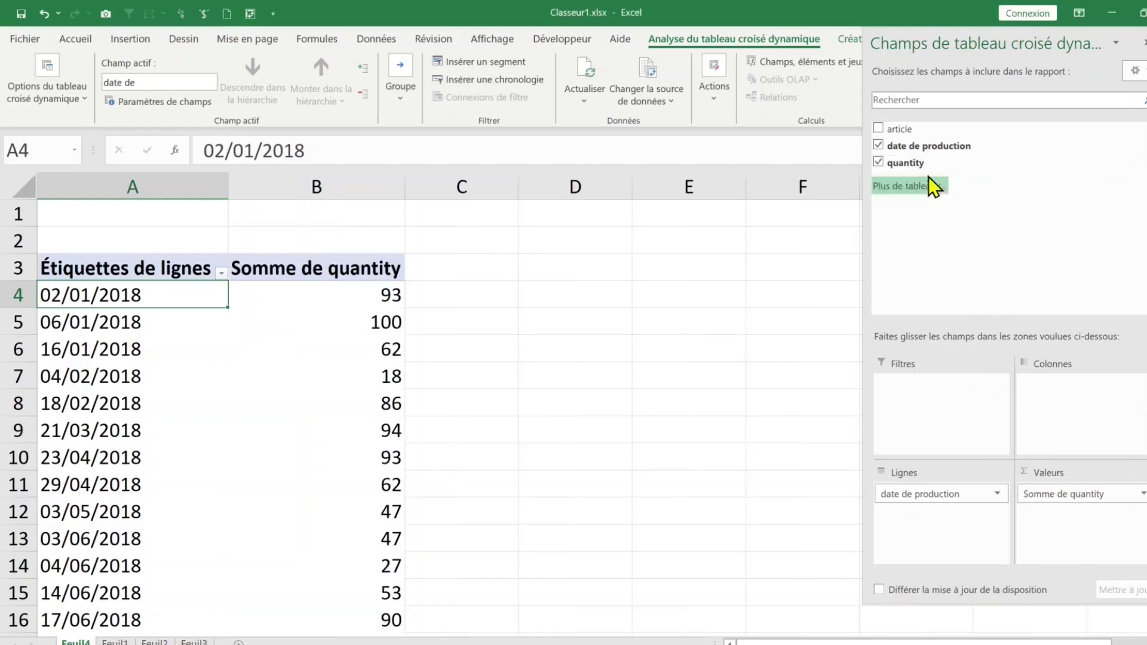
- Examine the summed quantity for each production date in the new pivot table, checking it against the source data on Feuil1
left_click(115, 642)
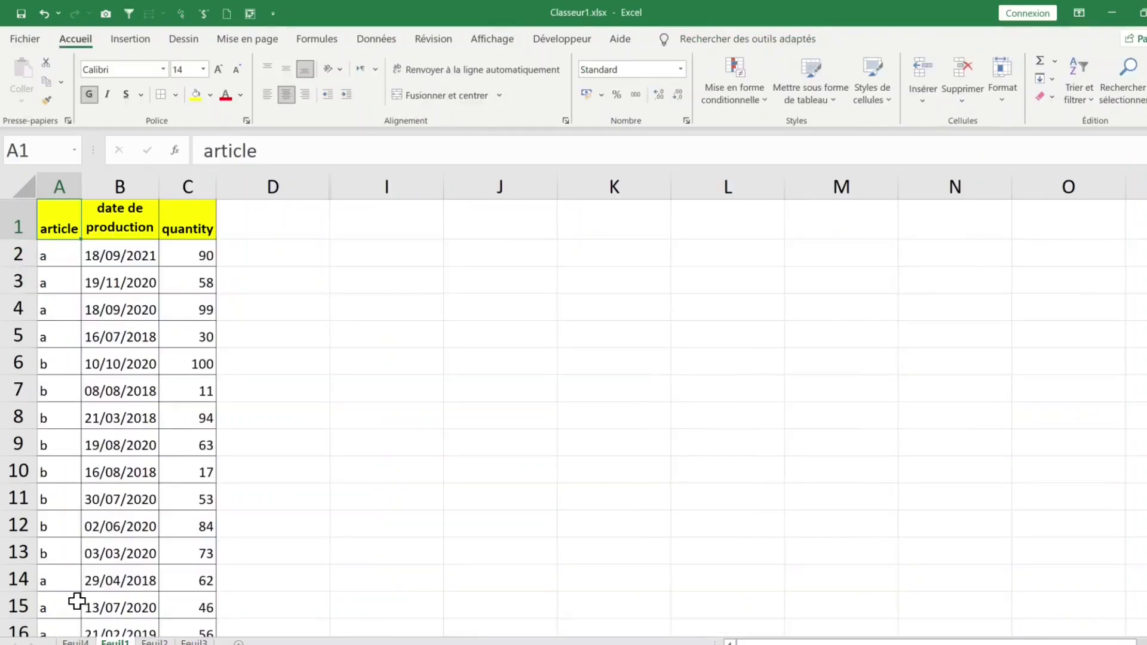
left_click(75, 642)
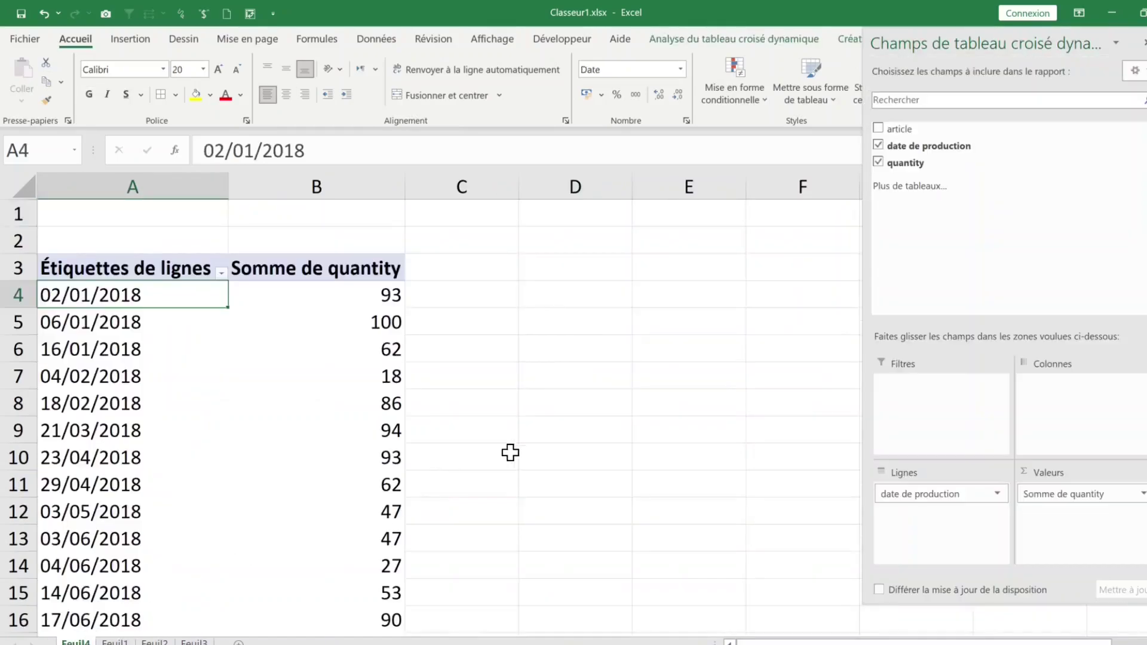
left_click(346, 314)
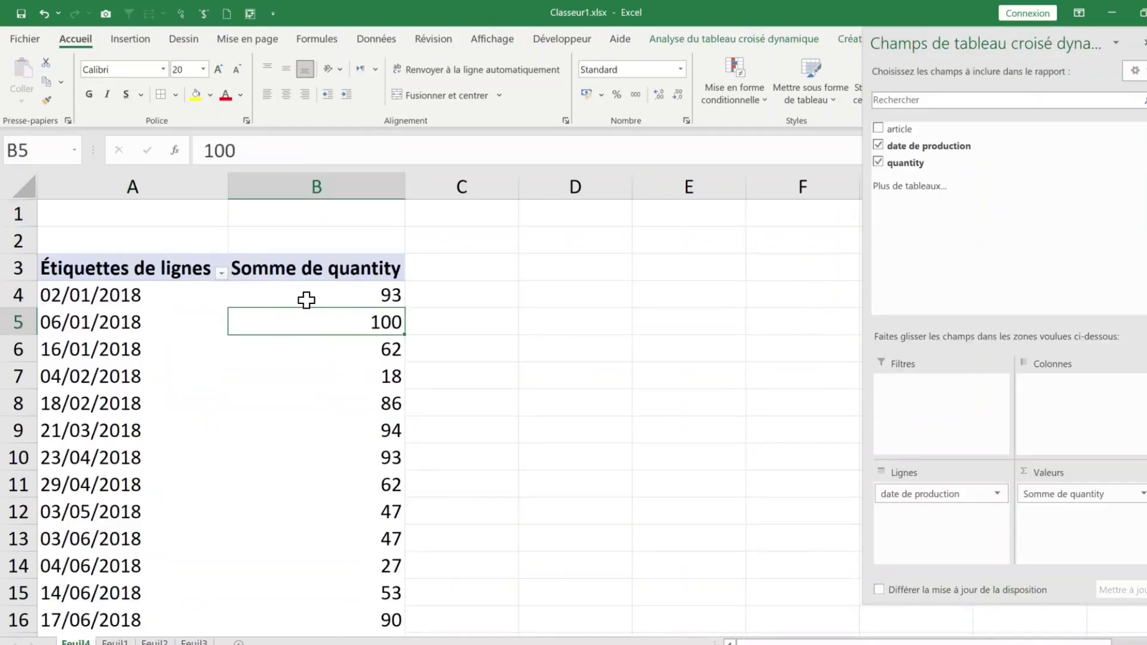
left_click(97, 303)
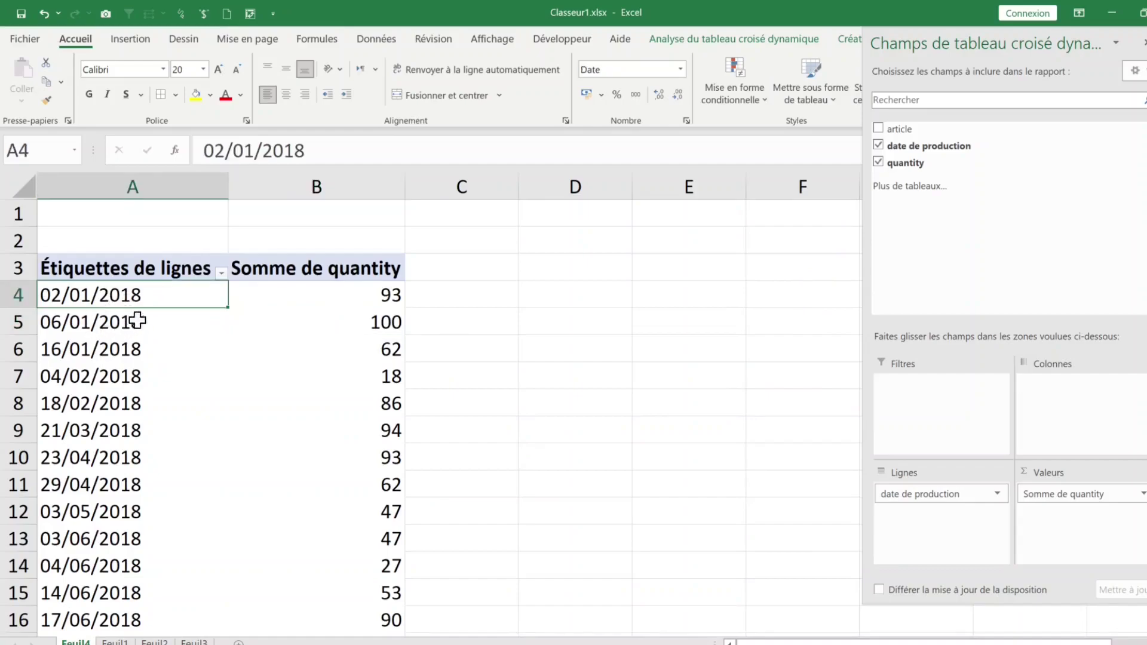
left_click(386, 300)
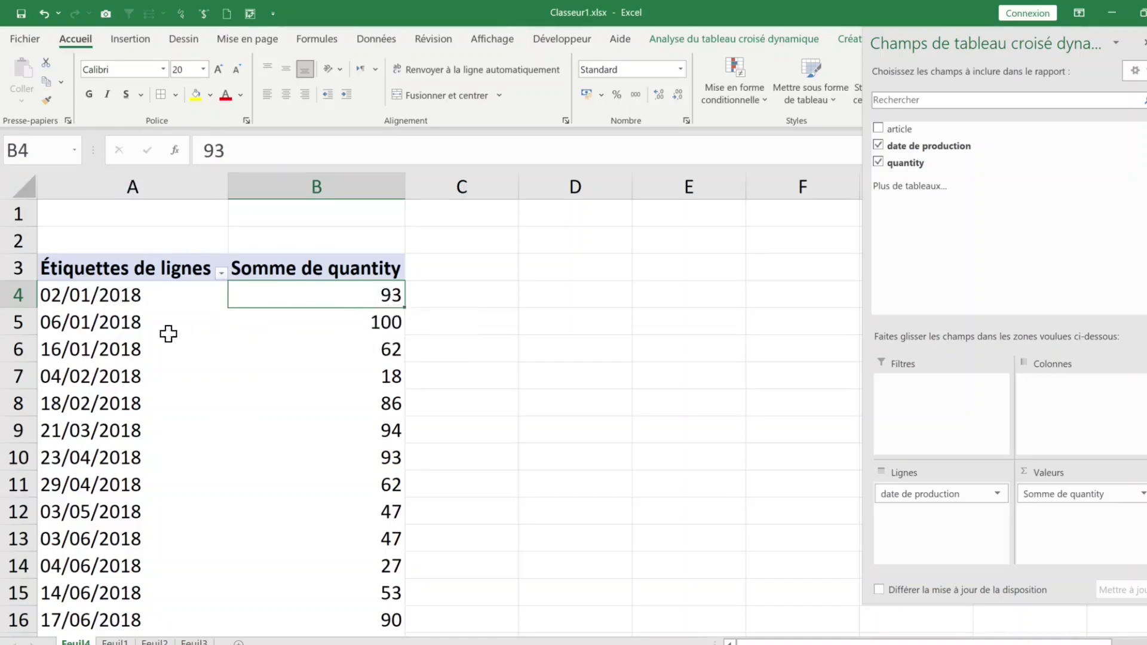
left_click(120, 322)
scroll(137, 428, "down", 11)
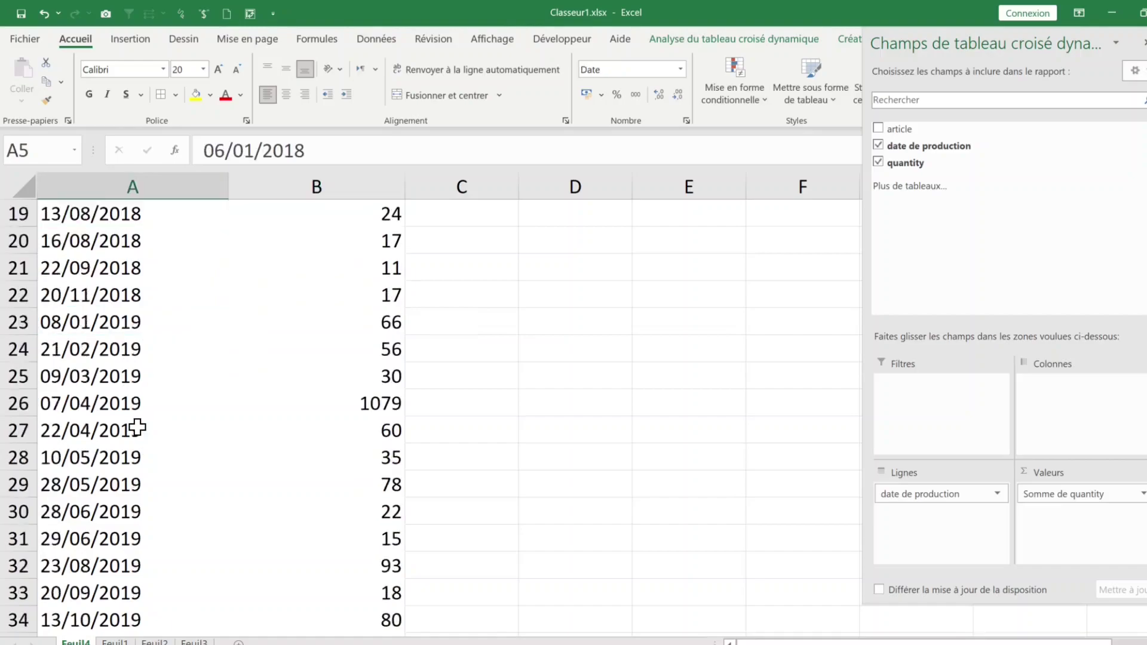
scroll(137, 427, "down", 3)
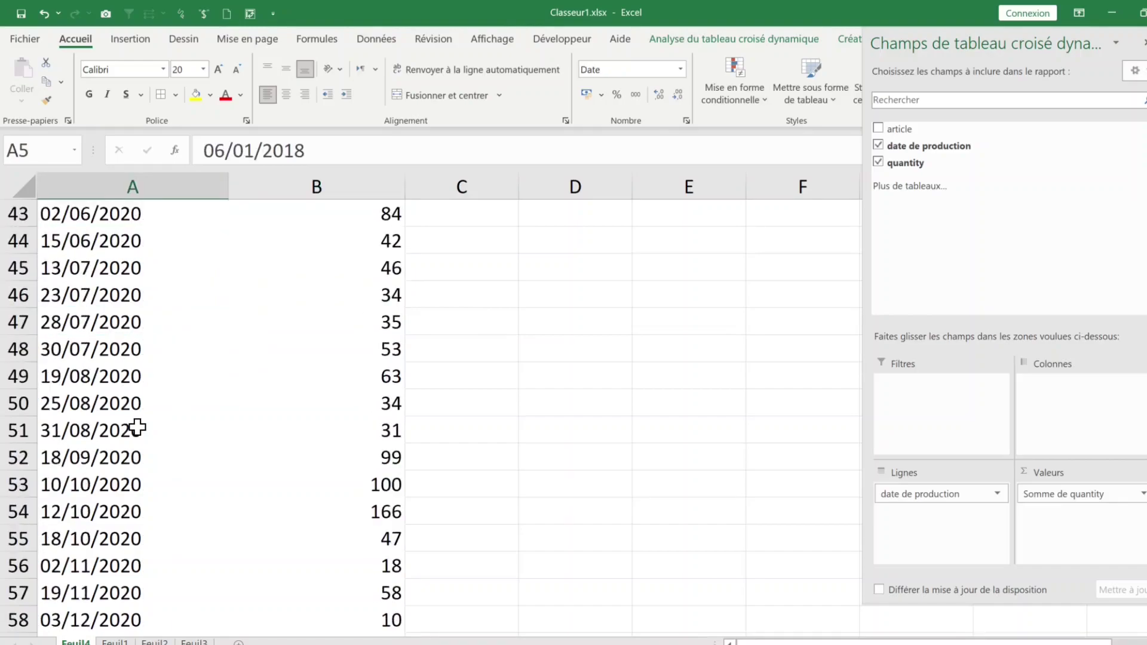
scroll(137, 428, "down", 2)
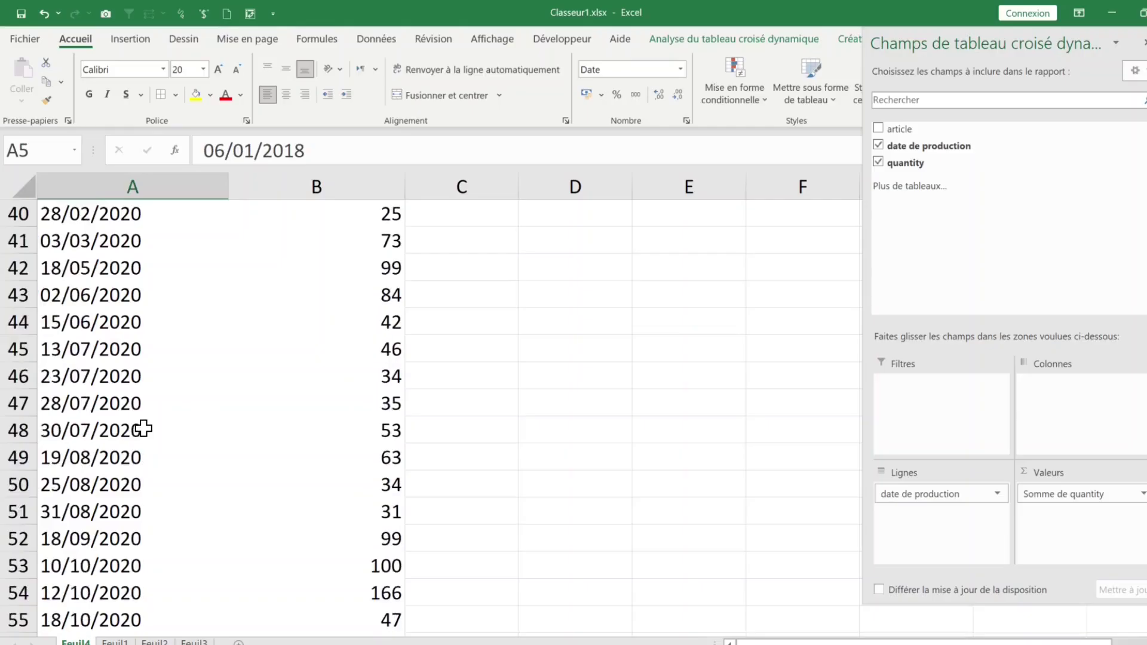
scroll(154, 410, "up", 13)
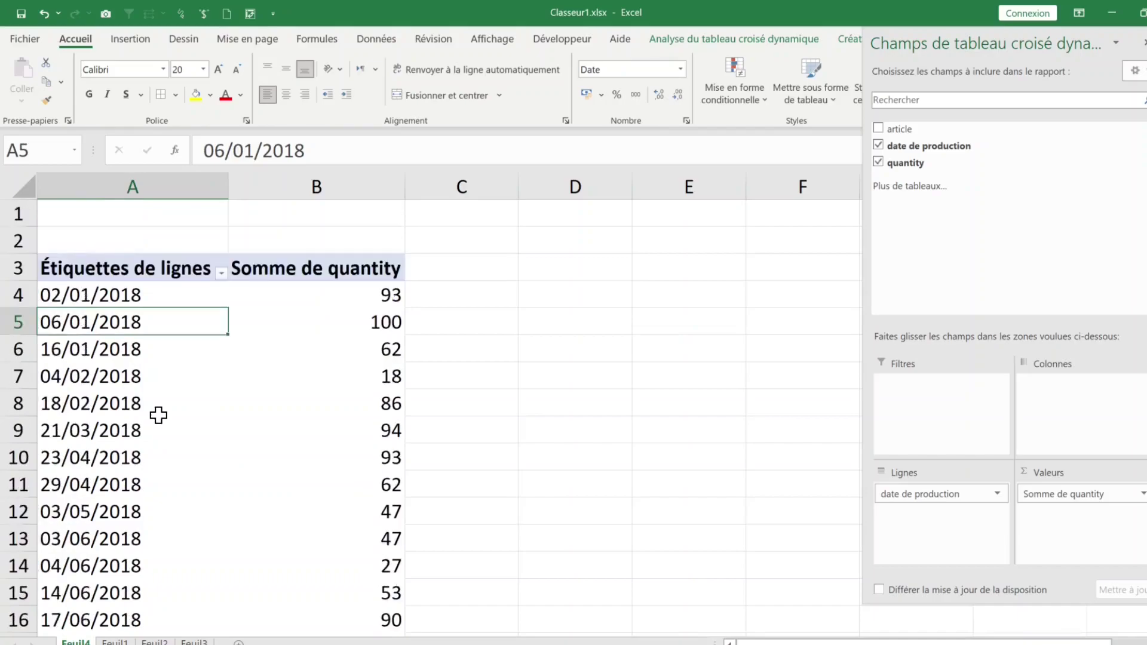
left_click(136, 345)
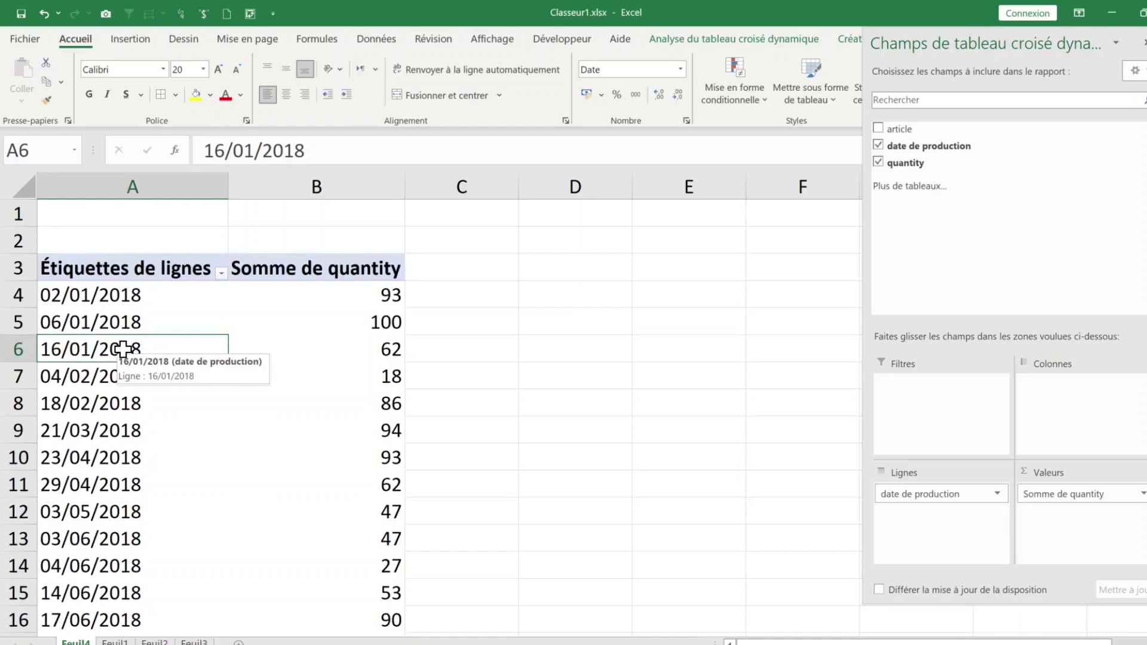
left_click(97, 300)
left_click(120, 376)
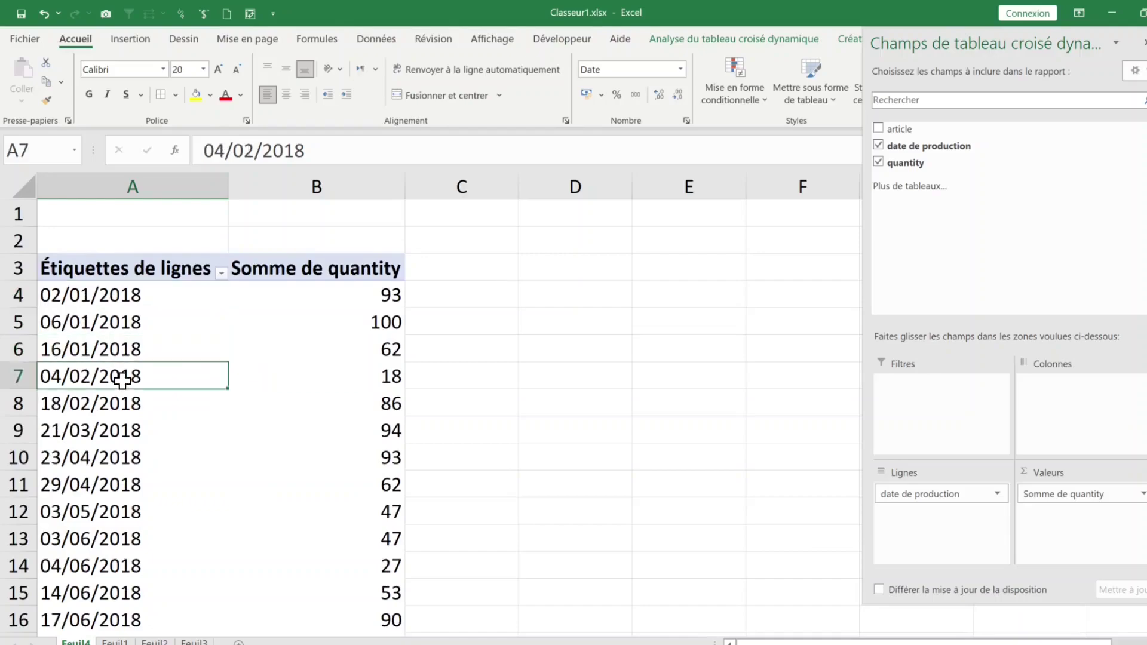
left_click(121, 286)
left_click(114, 299)
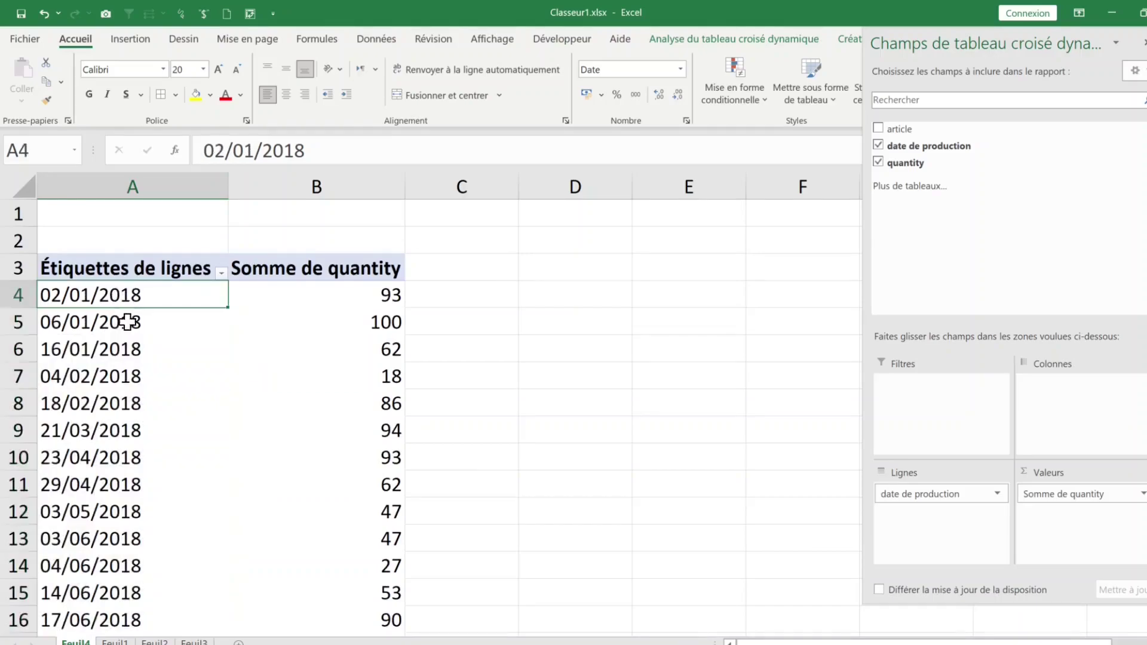
- Group the production dates in the pivot table's rows by Années only, keeping the automatic start and end dates
right_click(120, 300)
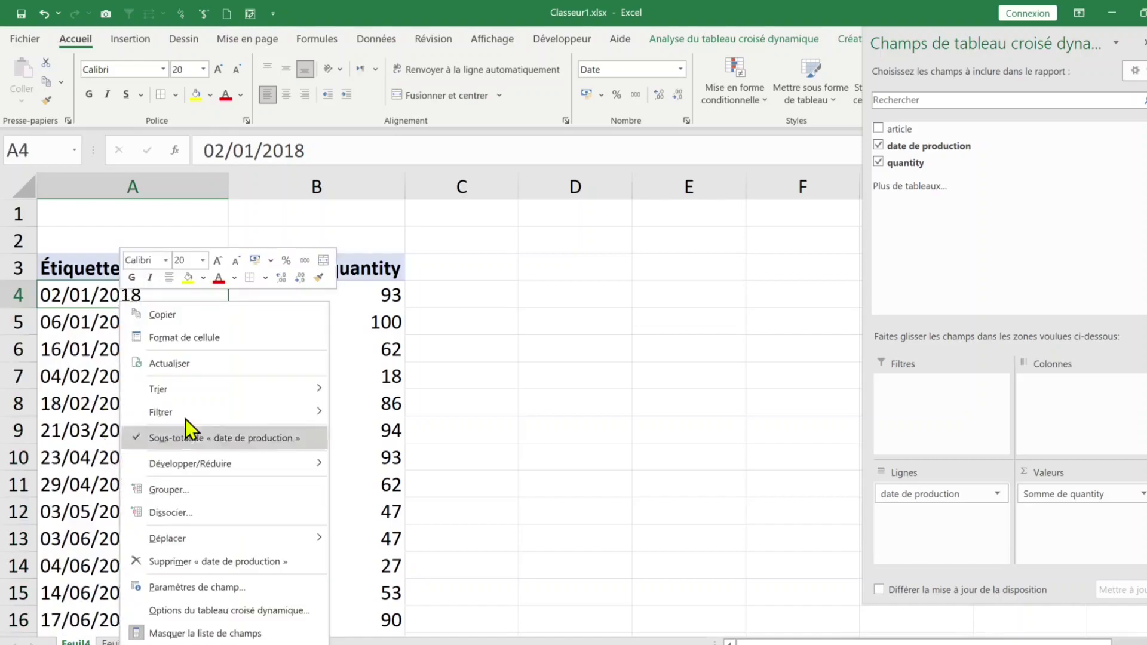
left_click(185, 493)
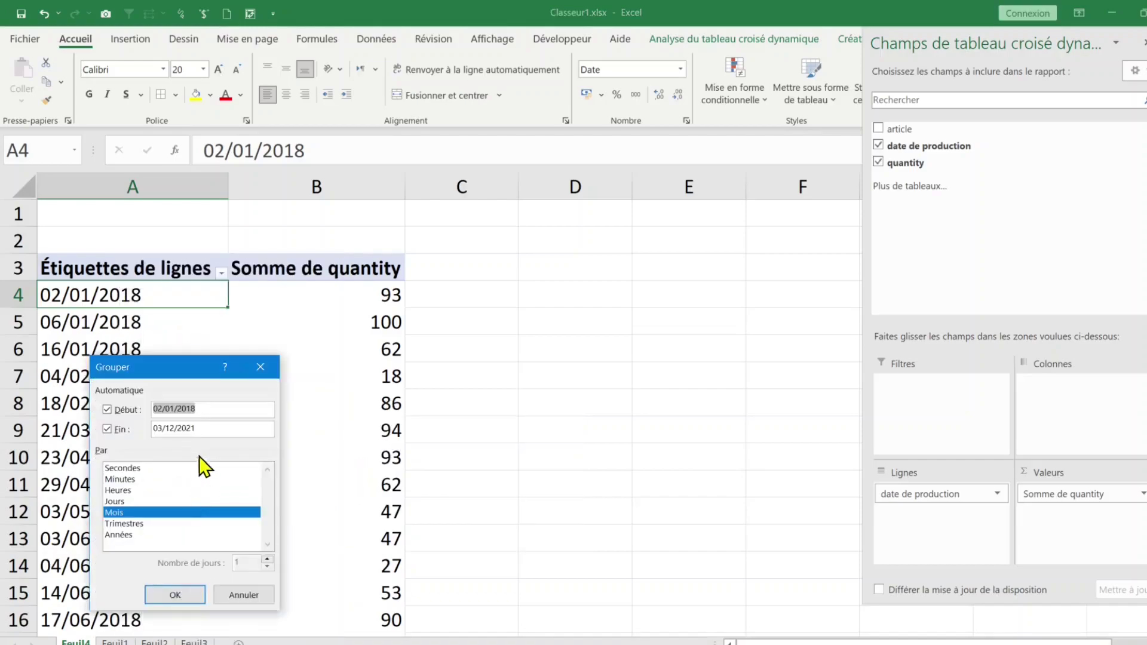
left_click(220, 406)
left_click(138, 524)
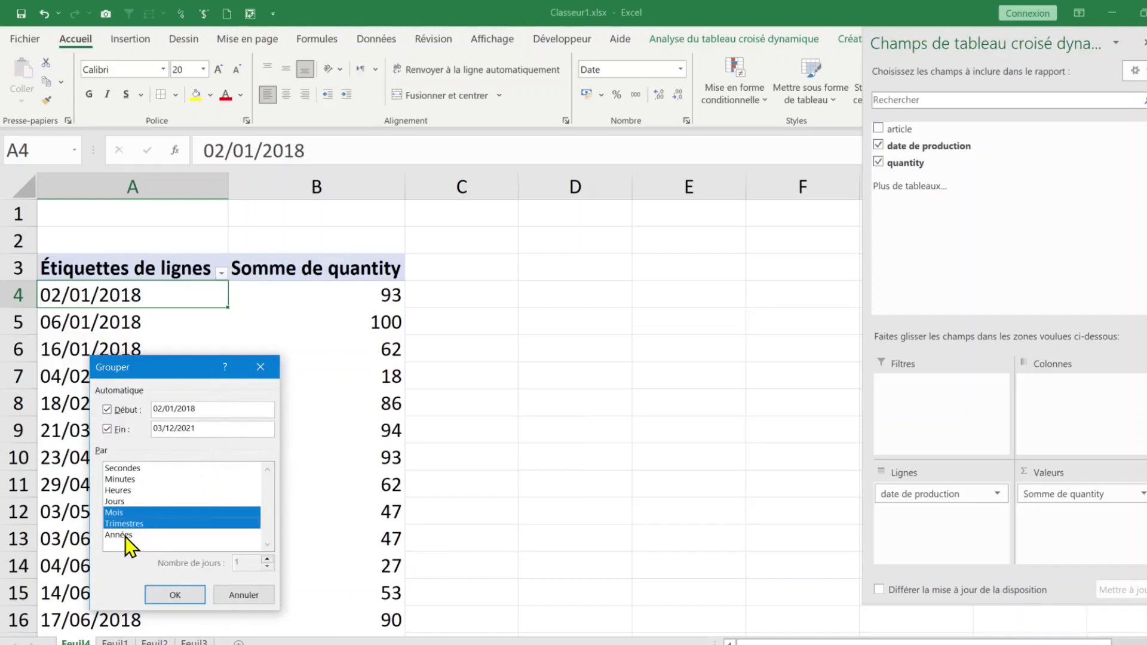
left_click(125, 536)
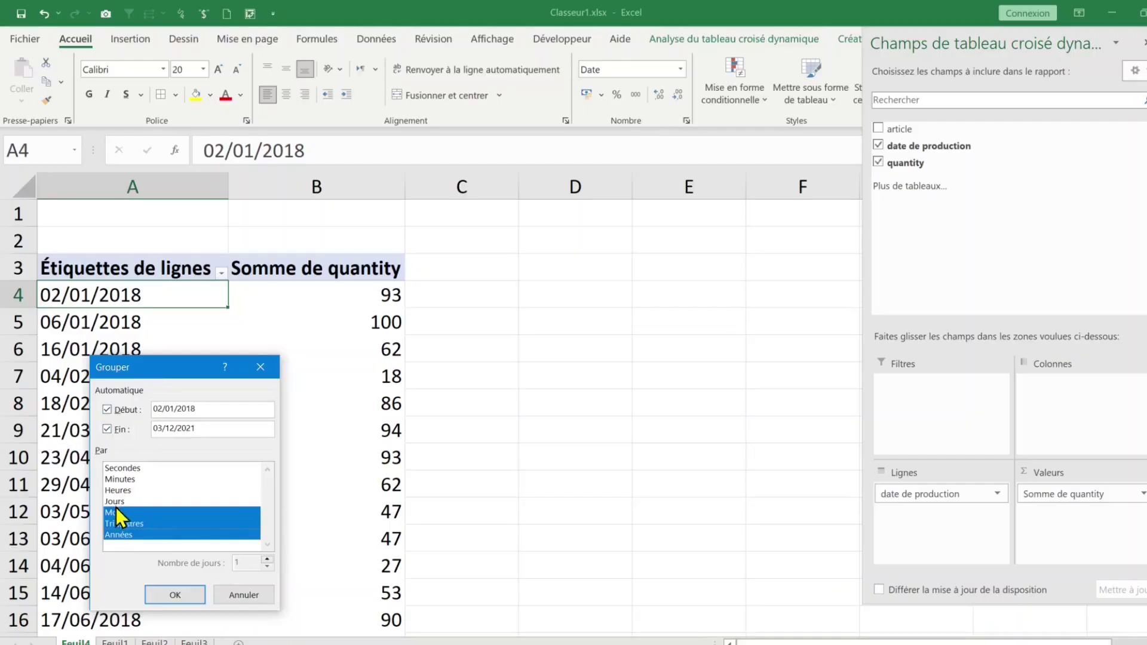
left_click(389, 411)
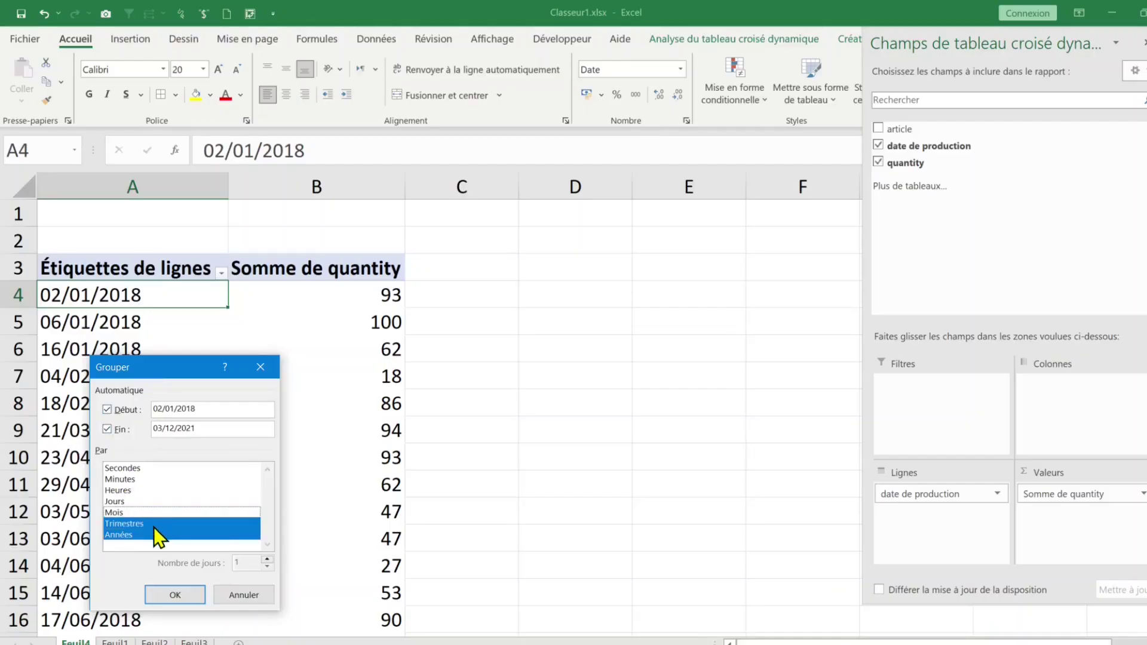
left_click(152, 524)
left_click(138, 538)
left_click(142, 534)
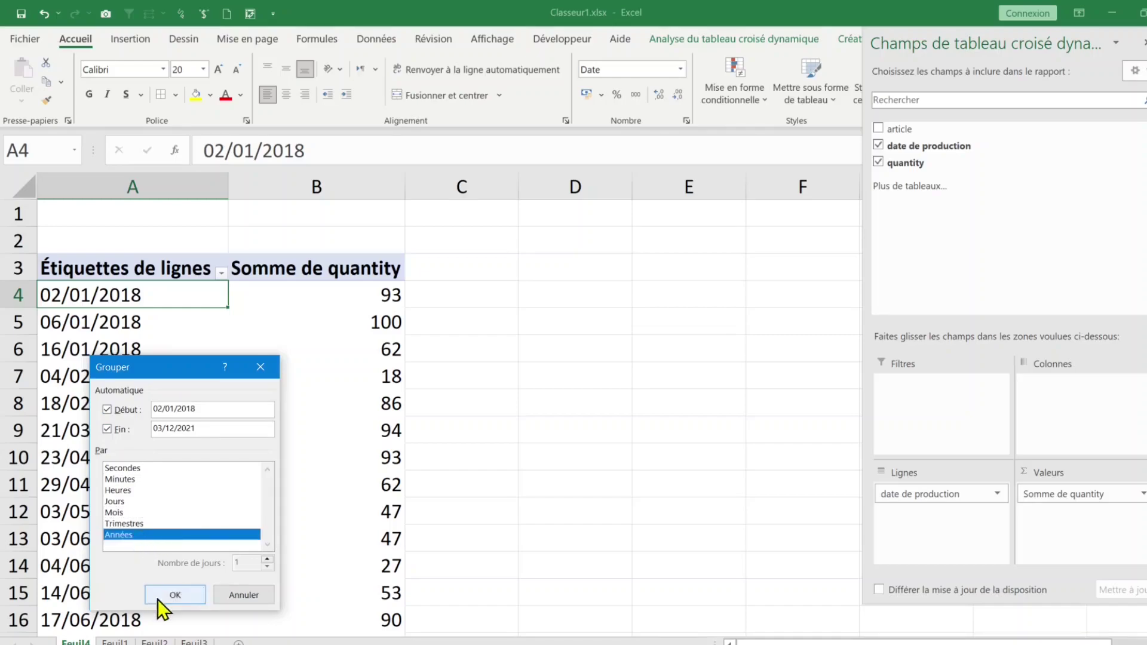
left_click(175, 595)
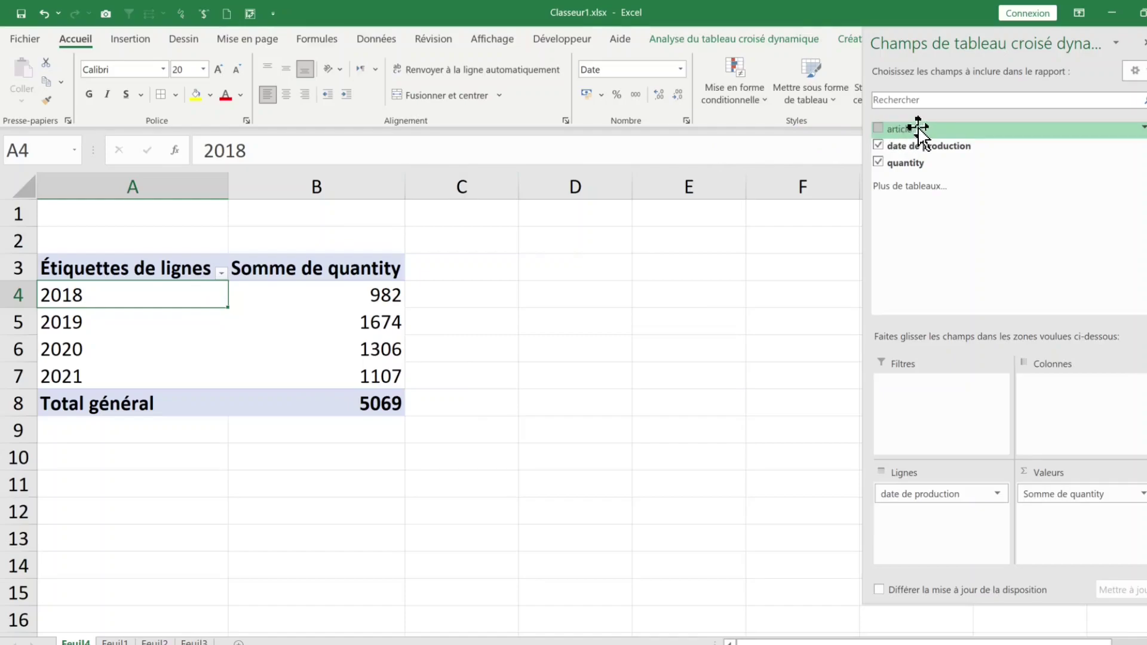
- Add the article field to the pivot table's columns to split the yearly quantities by article
left_click_drag(918, 129, 1062, 388)
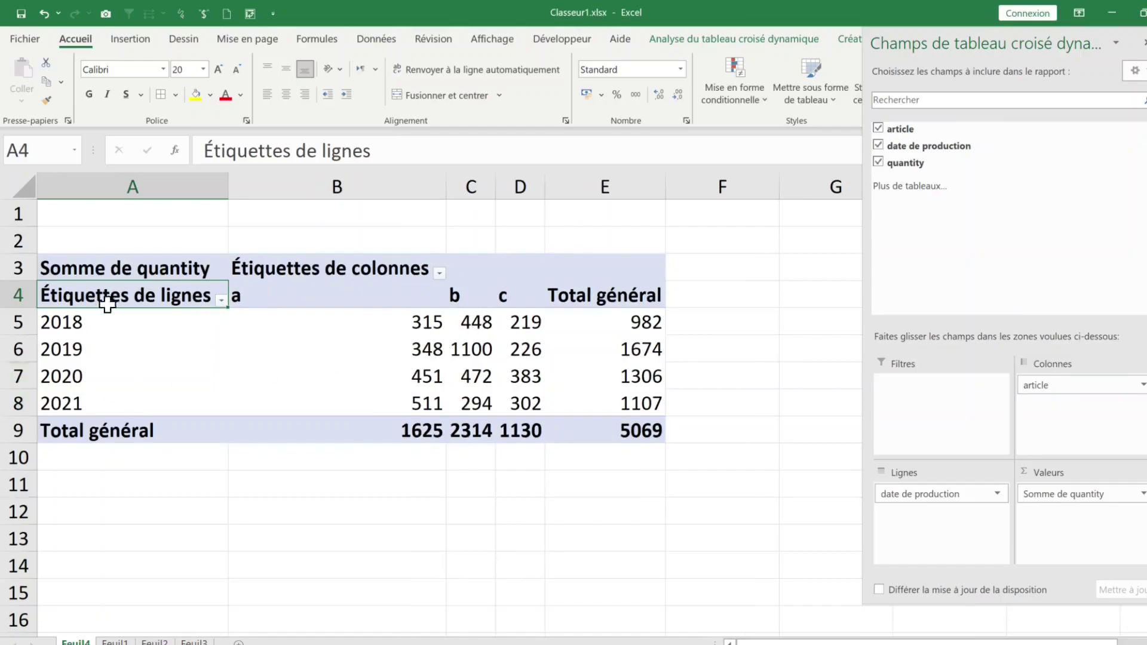
left_click(179, 383)
left_click(216, 505)
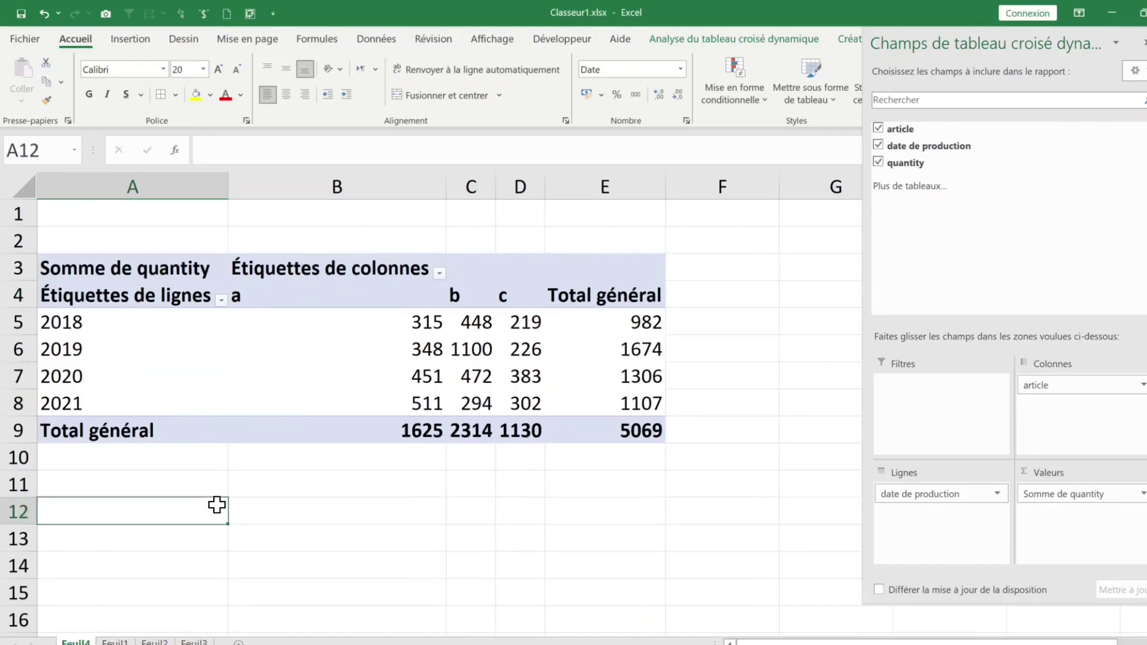
left_click(65, 323)
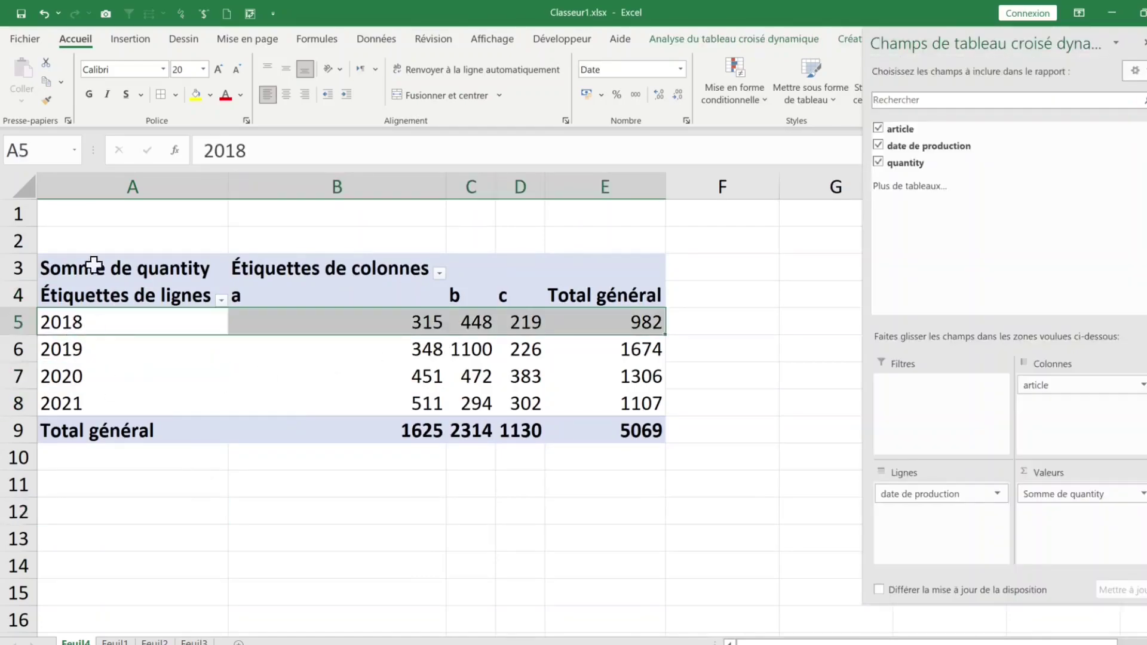
left_click(102, 187)
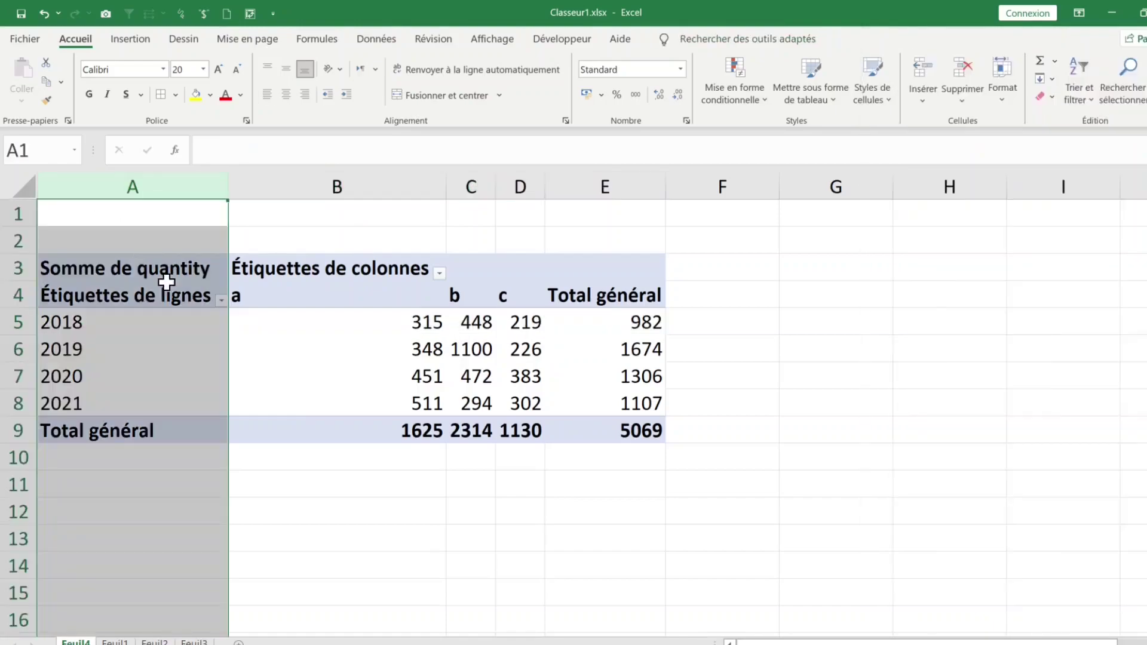
left_click(157, 366)
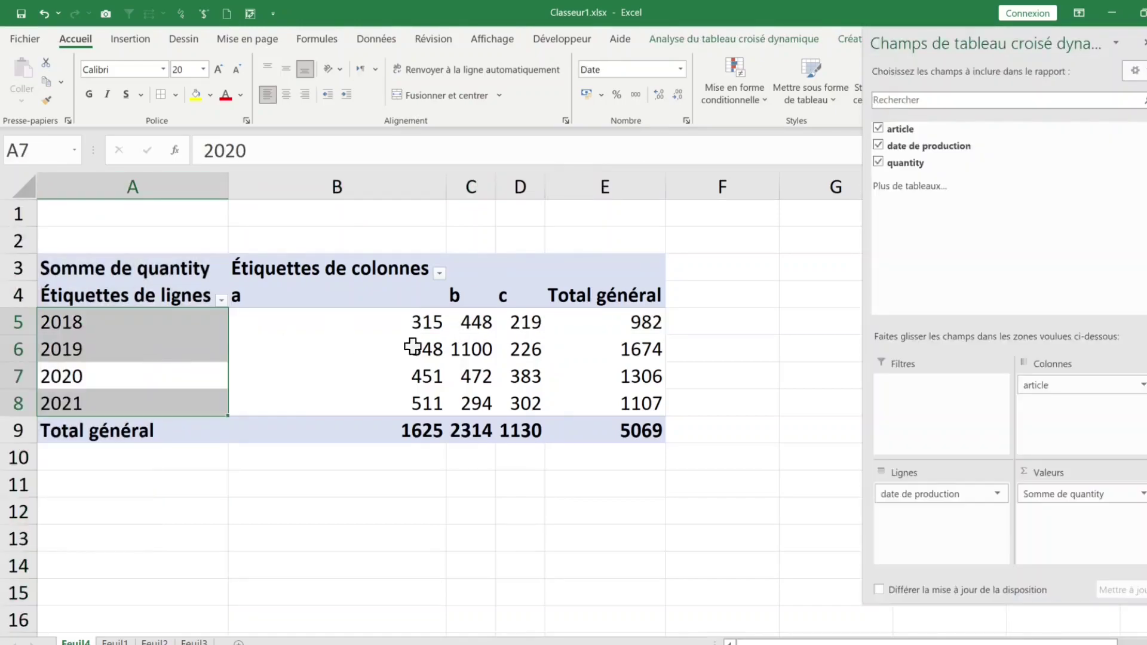
- Swap the pivot table's fields so article is in the rows and date de production is in the columns
left_click(1049, 385)
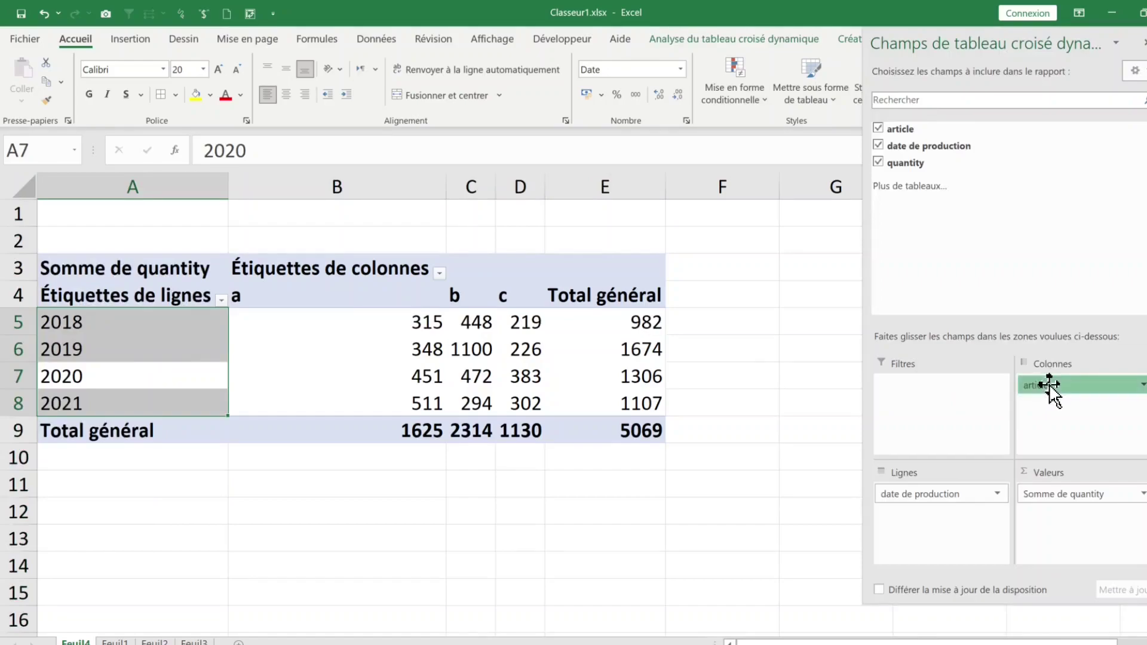
mouse_move(1049, 385)
left_mouse_down()
mouse_move(1012, 397)
mouse_move(958, 464)
mouse_move(931, 524)
mouse_move(1046, 435)
mouse_move(1072, 409)
mouse_move(1066, 397)
left_mouse_up()
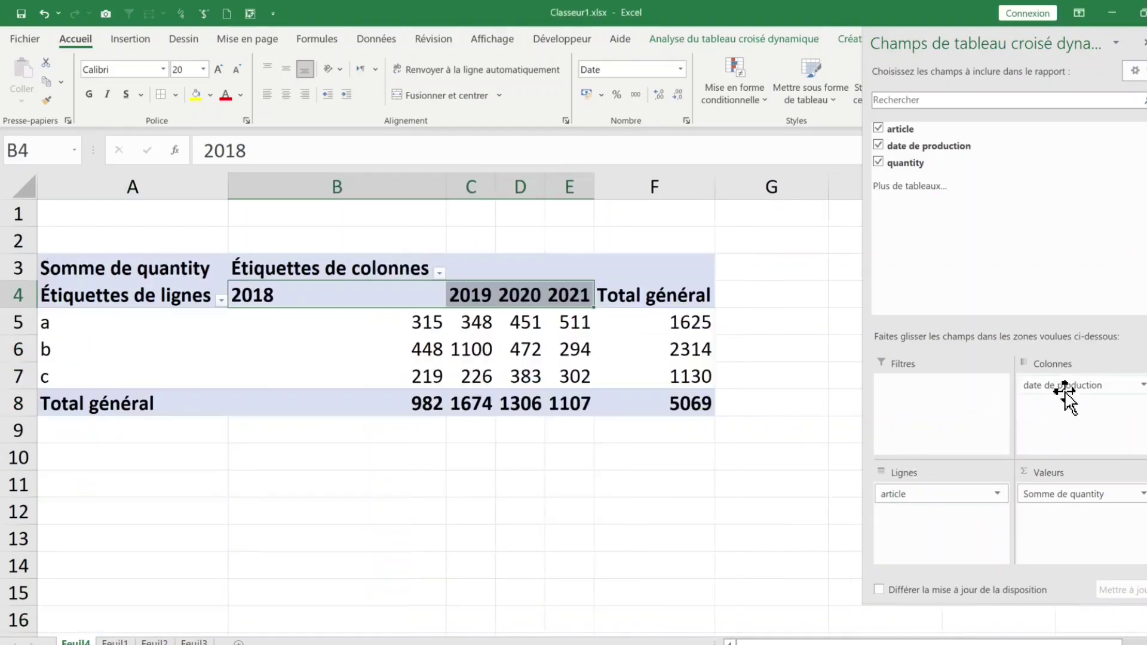
left_click(339, 484)
- Close the PivotTable field list and switch the pivot table's report layout to tabular form
left_click(521, 322)
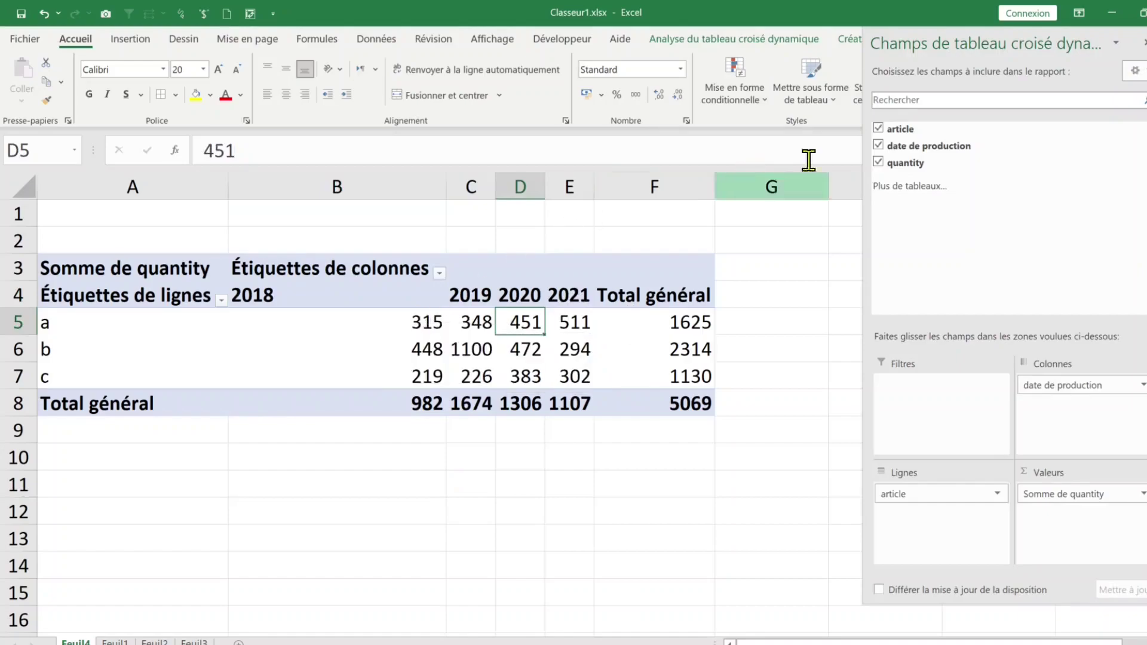
left_click(1144, 43)
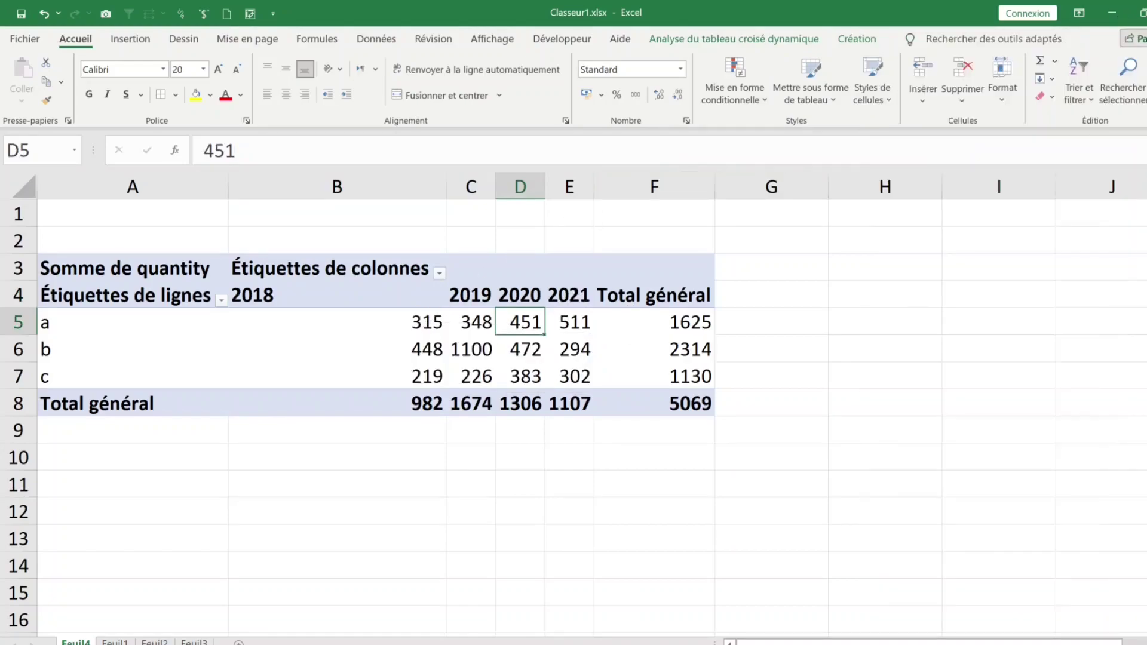
left_click(860, 40)
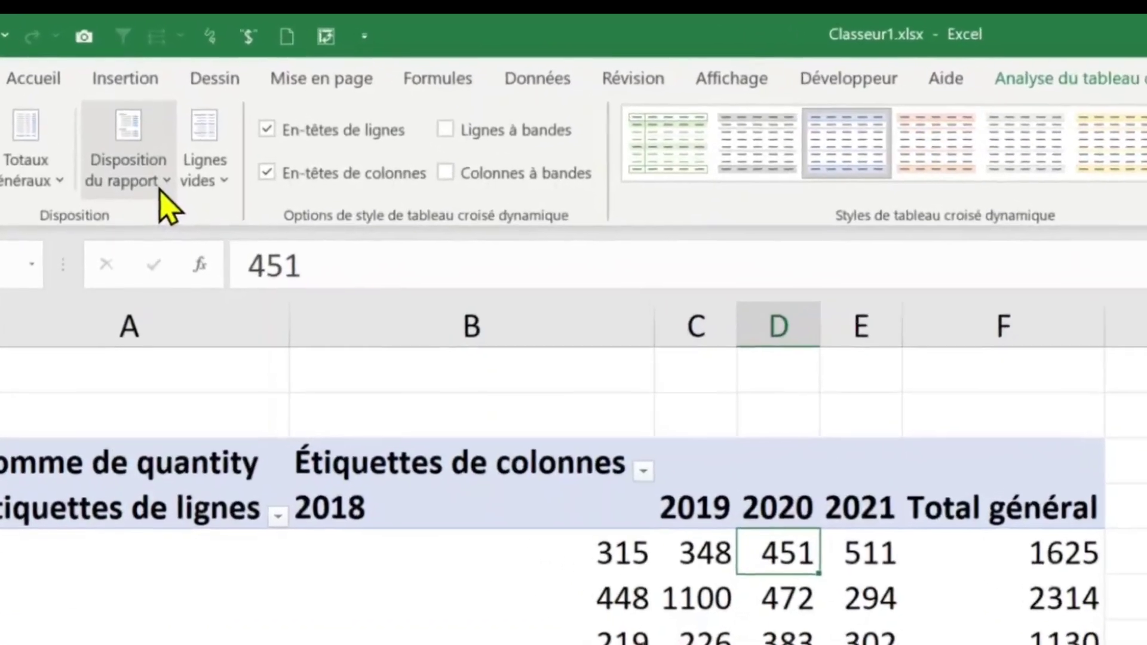
left_click(164, 184)
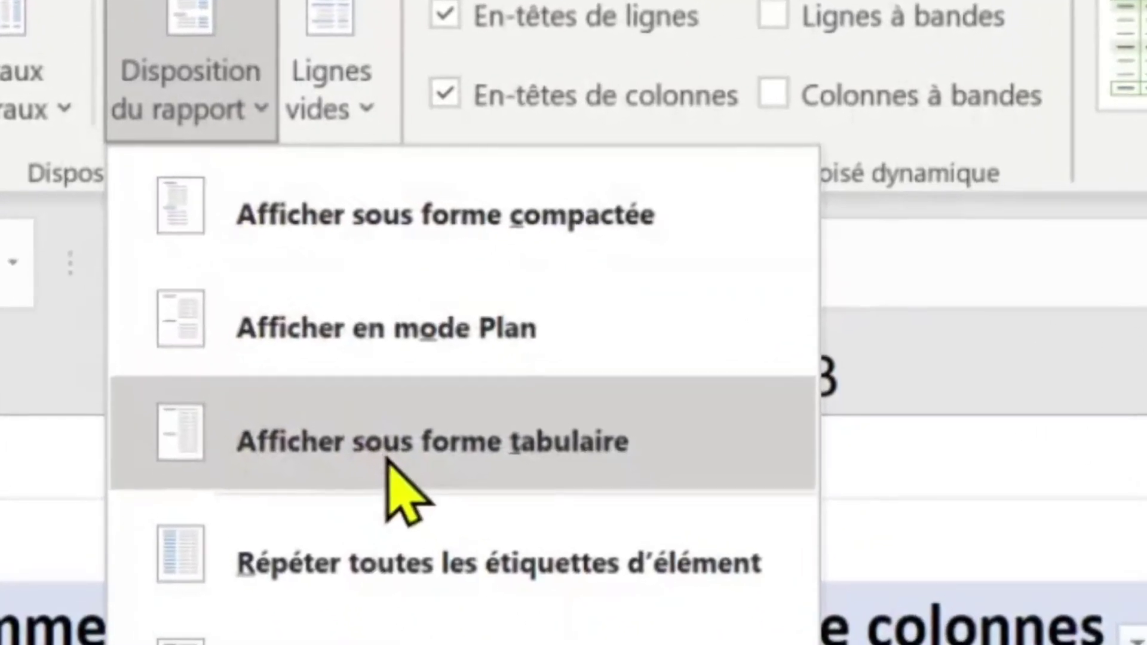
left_click(382, 454)
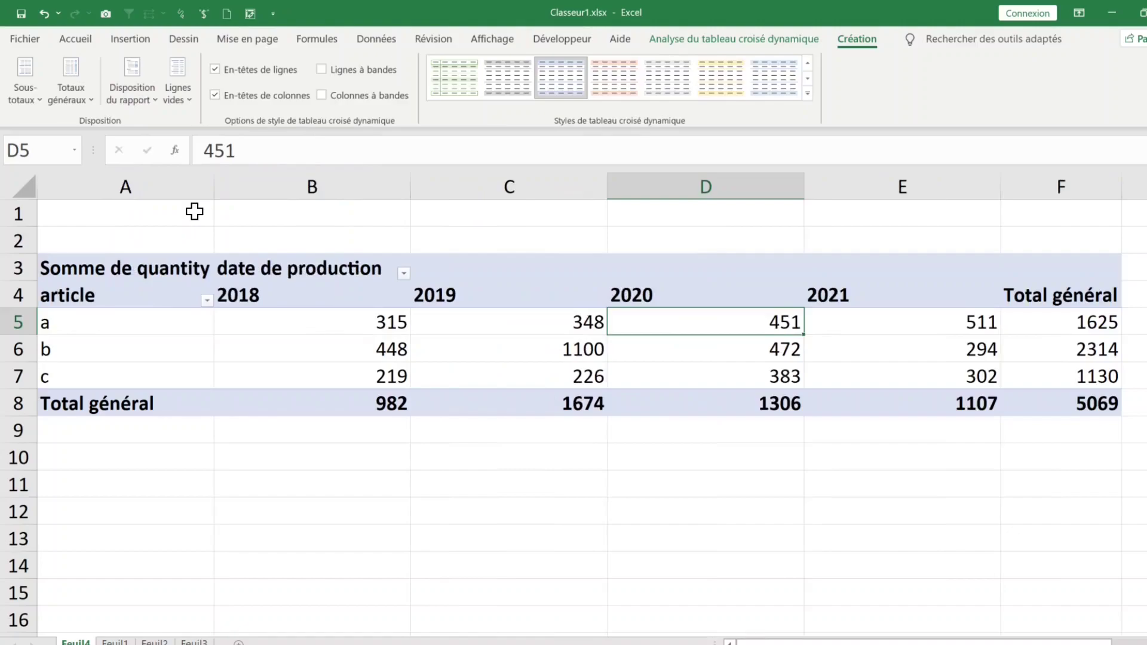
- Examine the tabular pivot table's field headings, yearly columns, article rows and grand totals
left_click(266, 258)
left_click(373, 337)
left_click(334, 285)
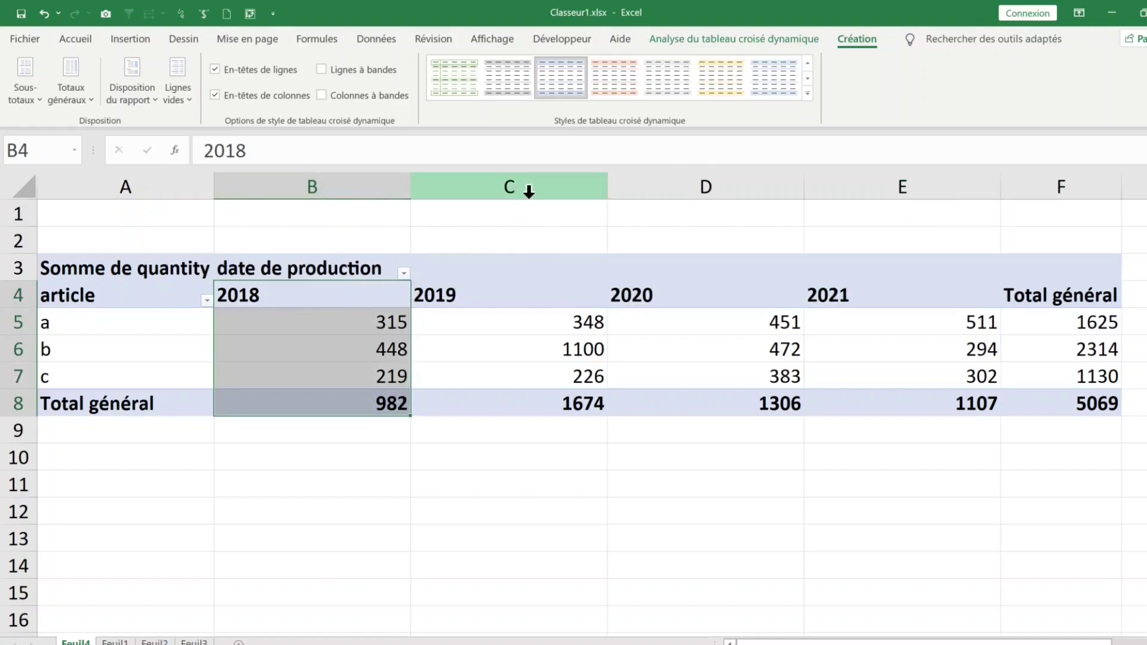
left_click(502, 287)
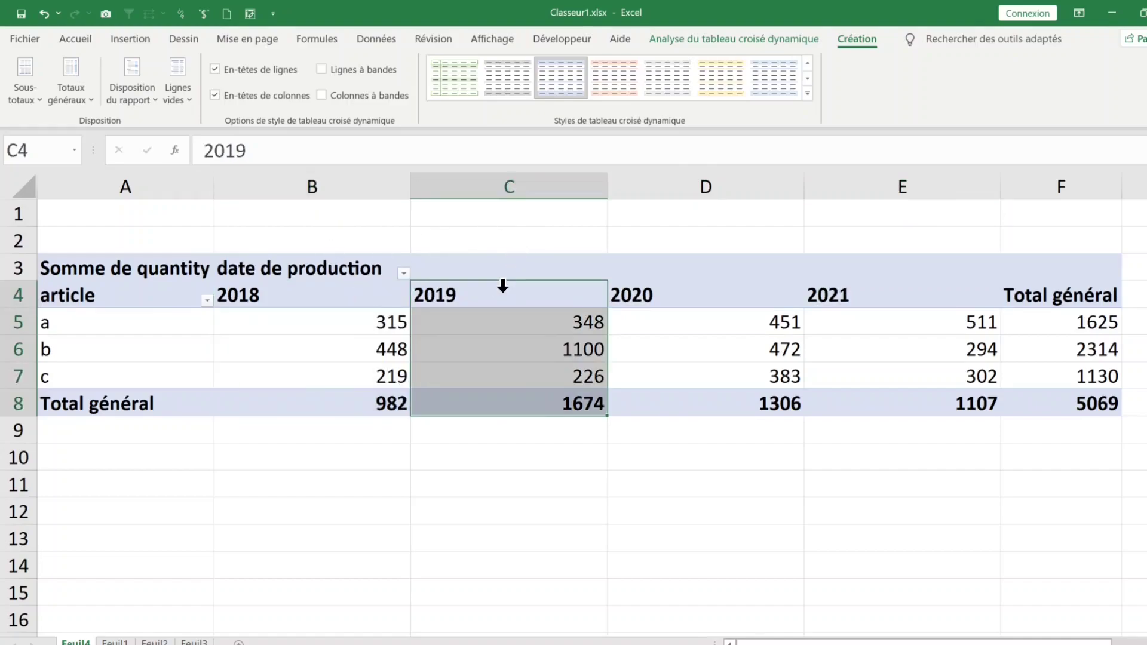
left_click(661, 280)
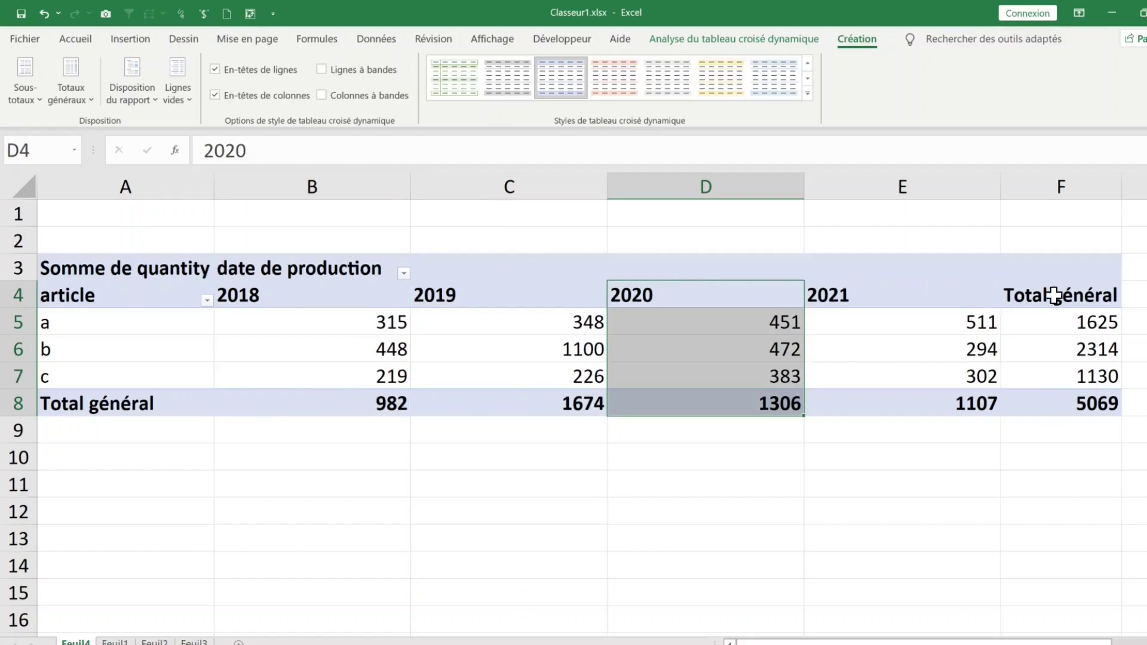
left_click_drag(1072, 323, 1083, 404)
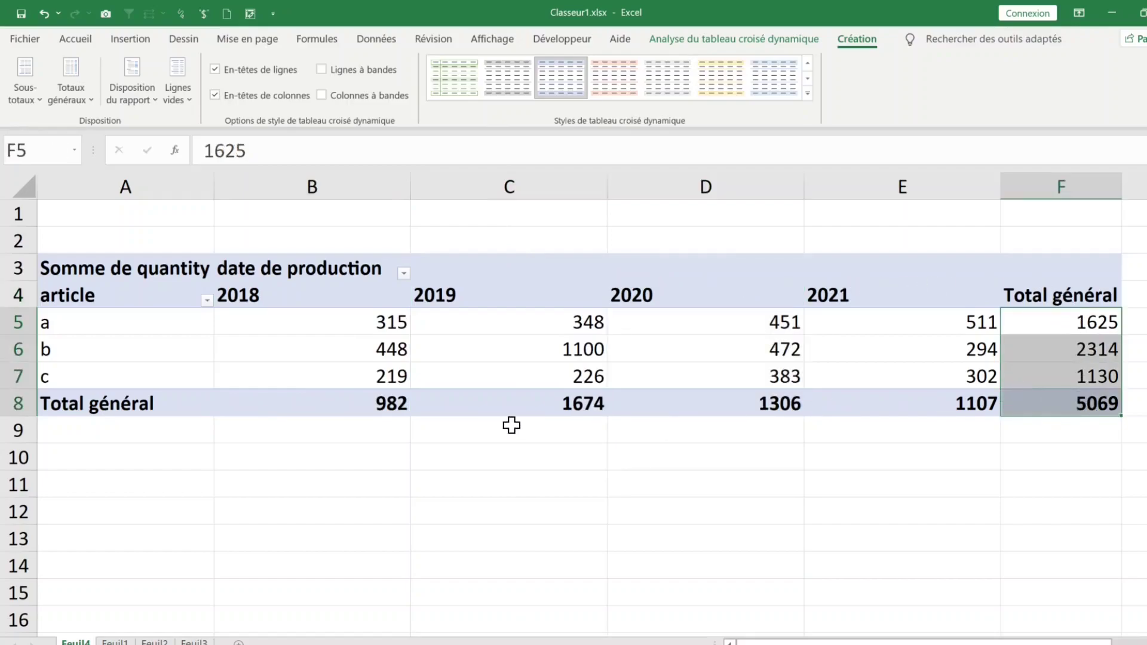
left_click(18, 406)
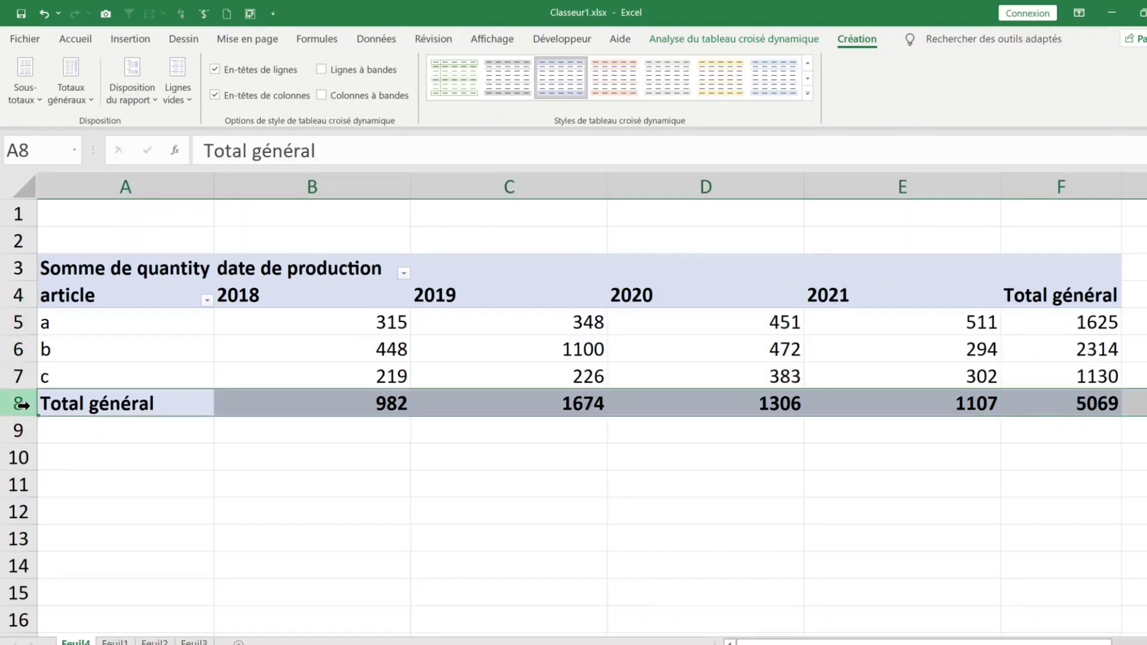
left_click(135, 310)
left_click(327, 317)
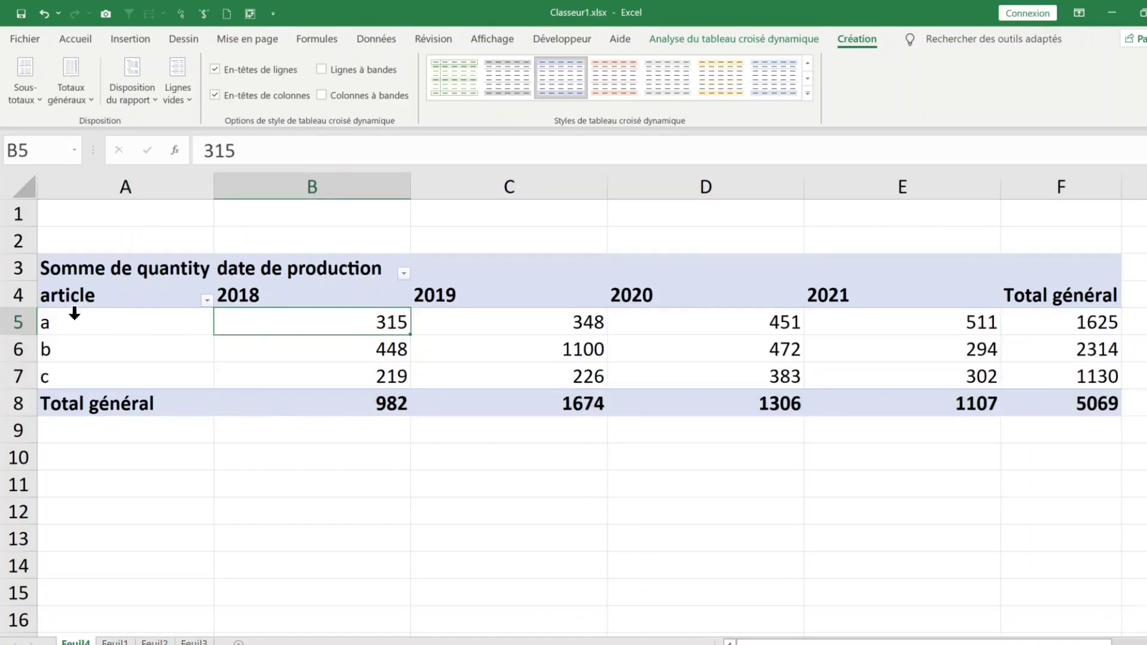
left_click(74, 312)
left_click(100, 308)
left_click(1099, 403)
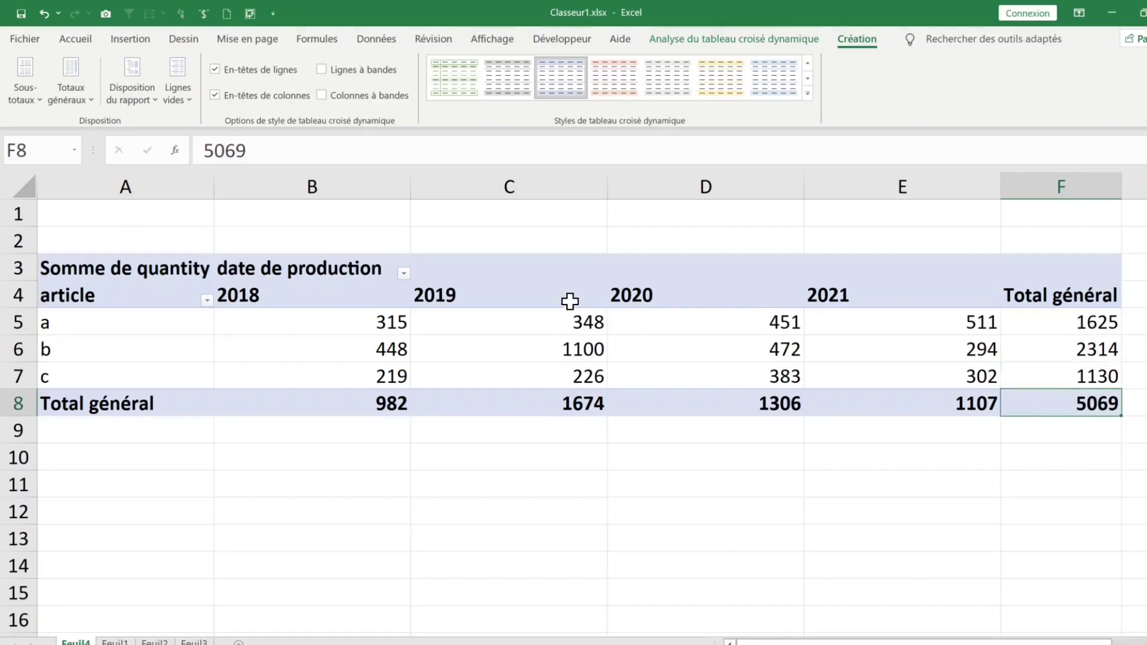
left_click(131, 264)
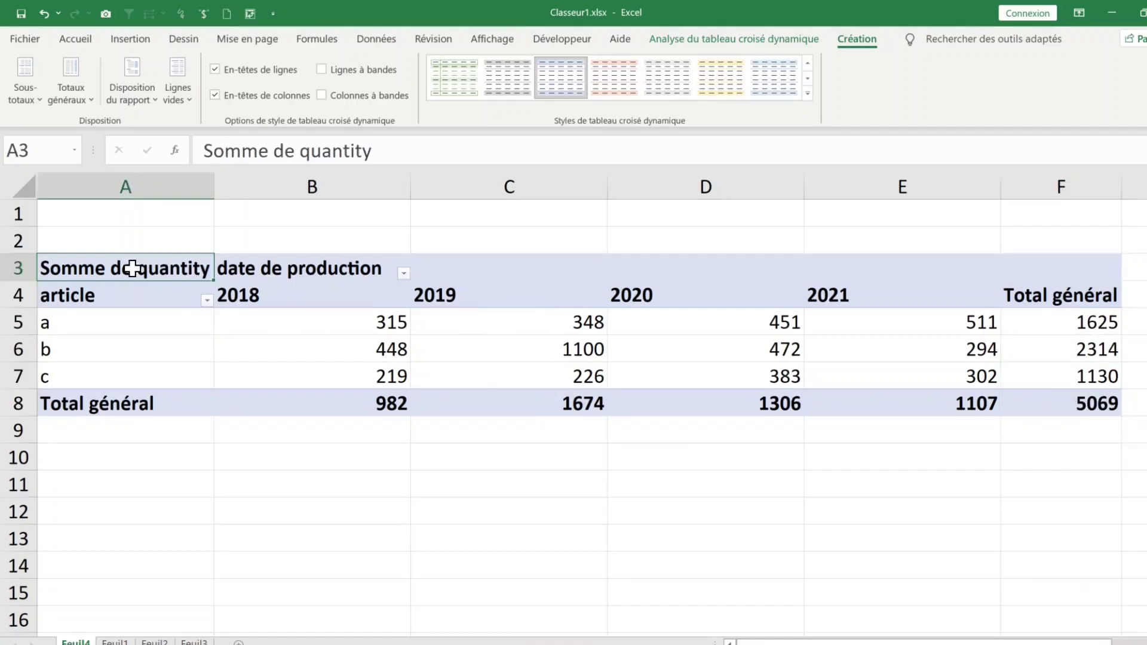
left_click(278, 266)
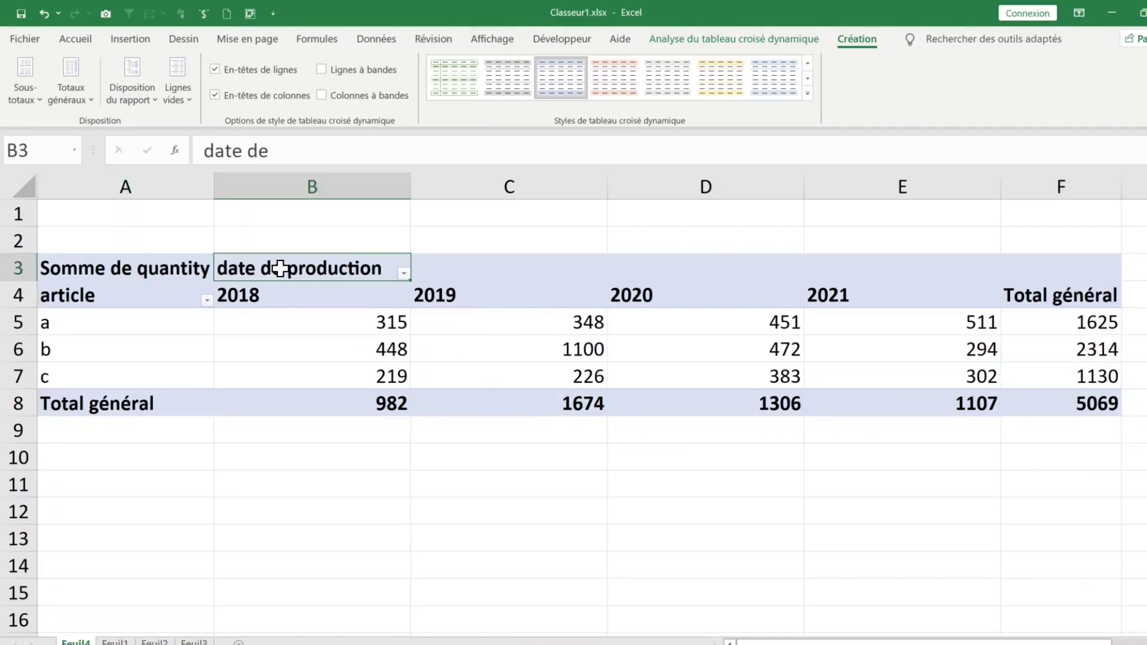
- Narrow columns B through F of the pivot table together to one equal width
left_click(367, 186)
left_click_drag(413, 190, 1026, 201)
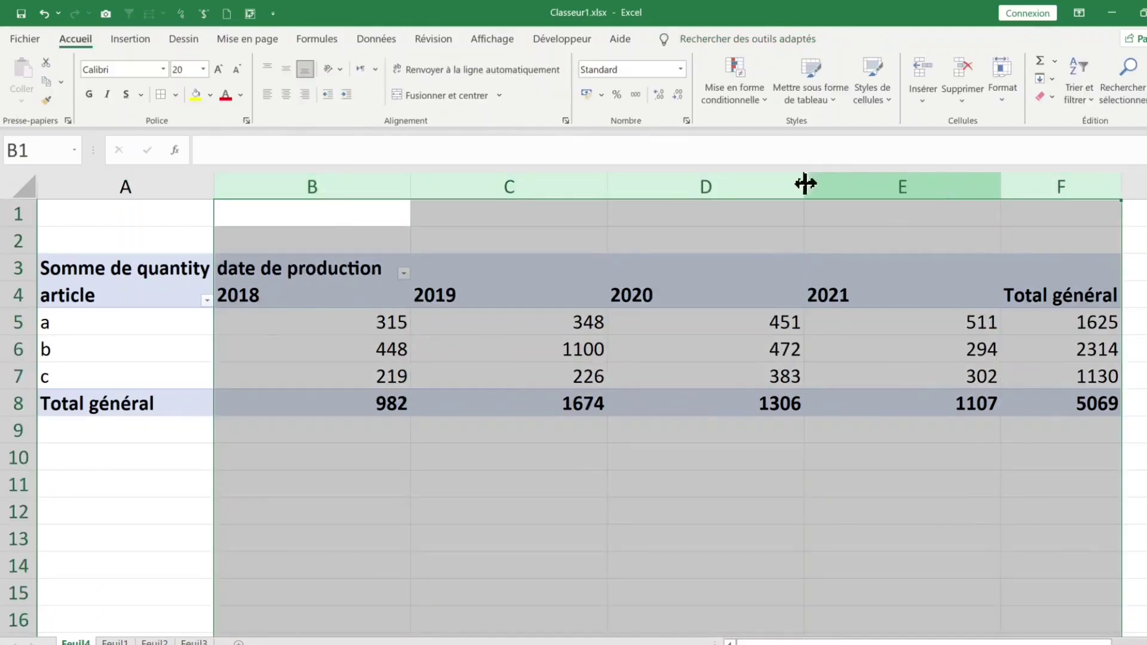
left_click_drag(805, 183, 751, 178)
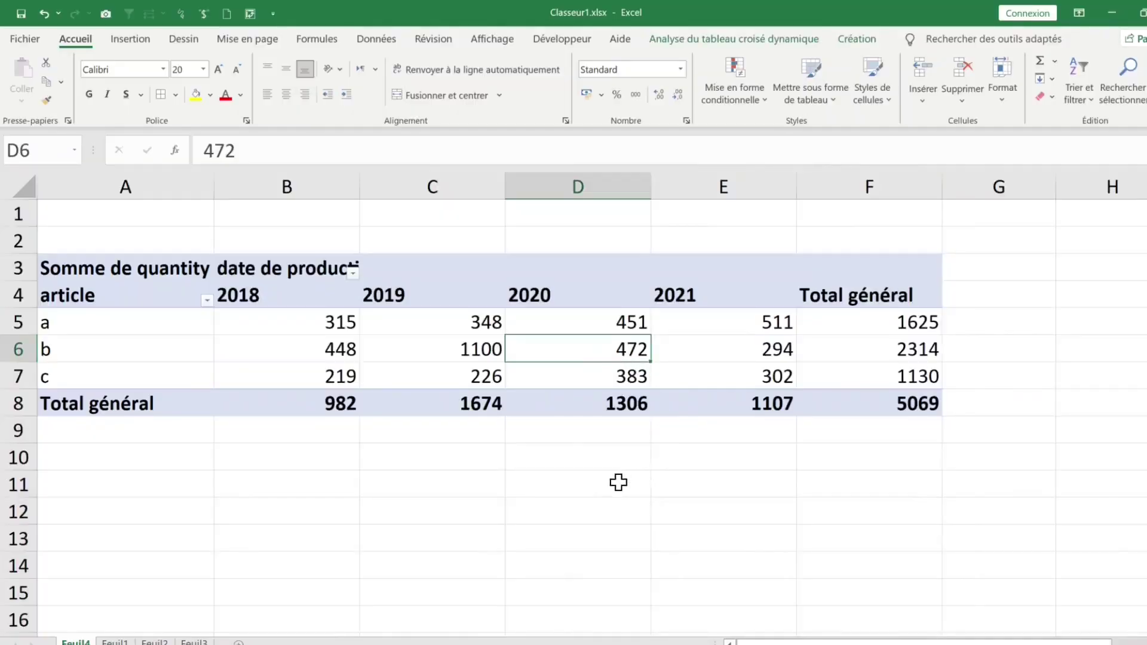
left_click(578, 457)
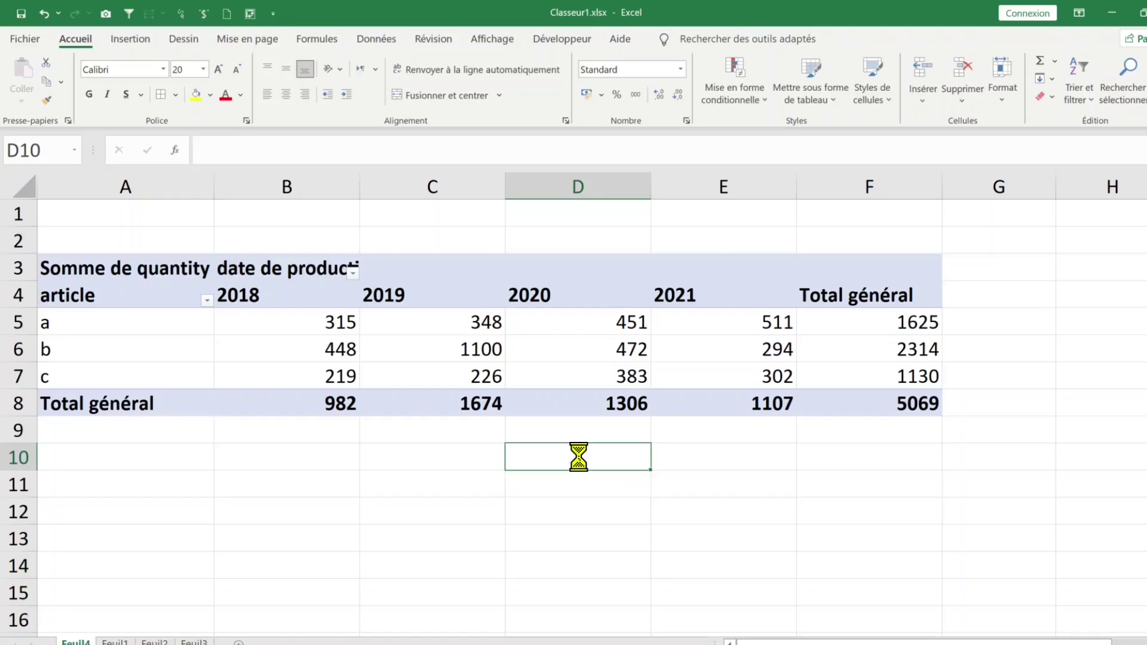
- Check the print preview of Feuil4 page by page to see how the pivot table is split, and return to the sheet
key("ctrl+F2")
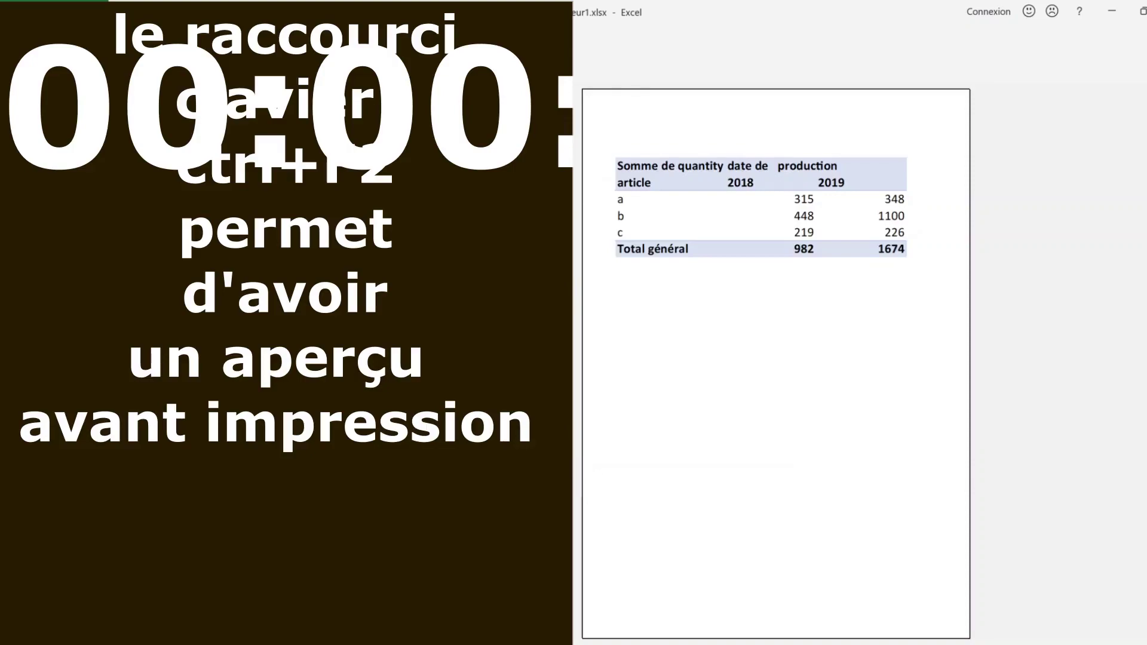
key("Page_Down")
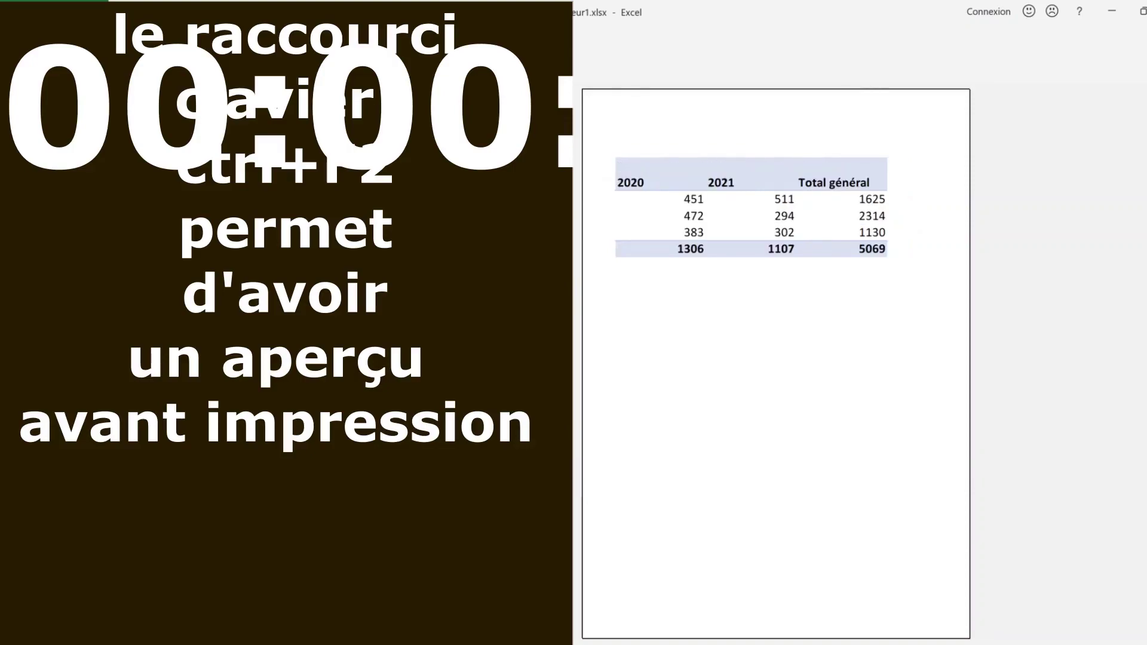
key("Escape")
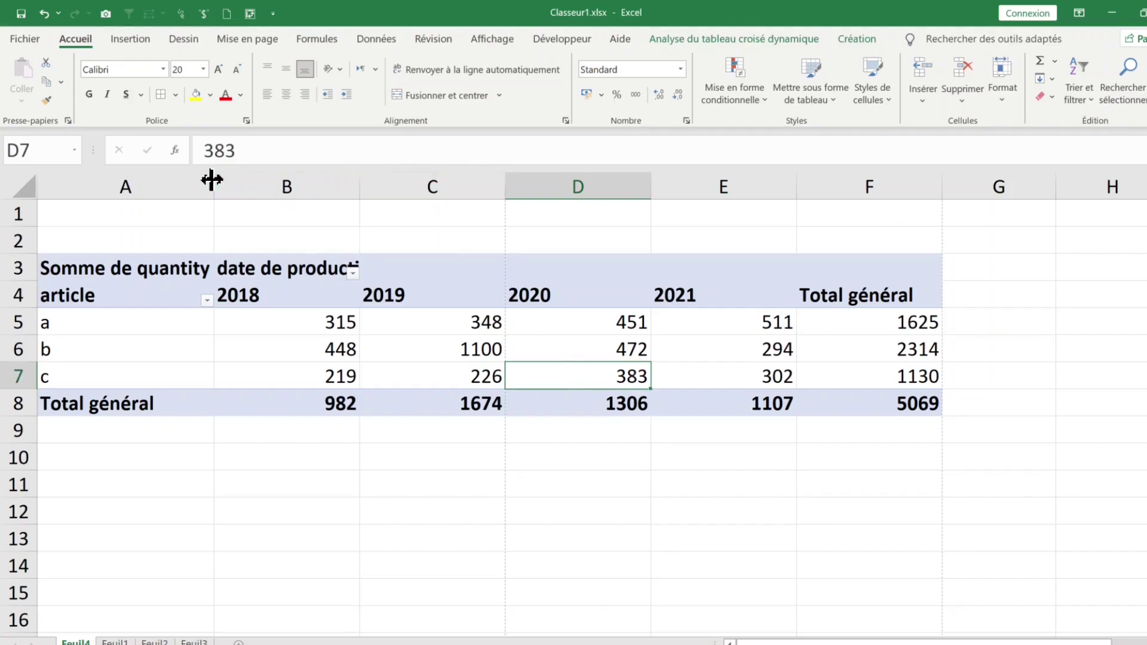
- Scale the Feuil4 printout to 1 page wide and open the print preview
left_click(247, 40)
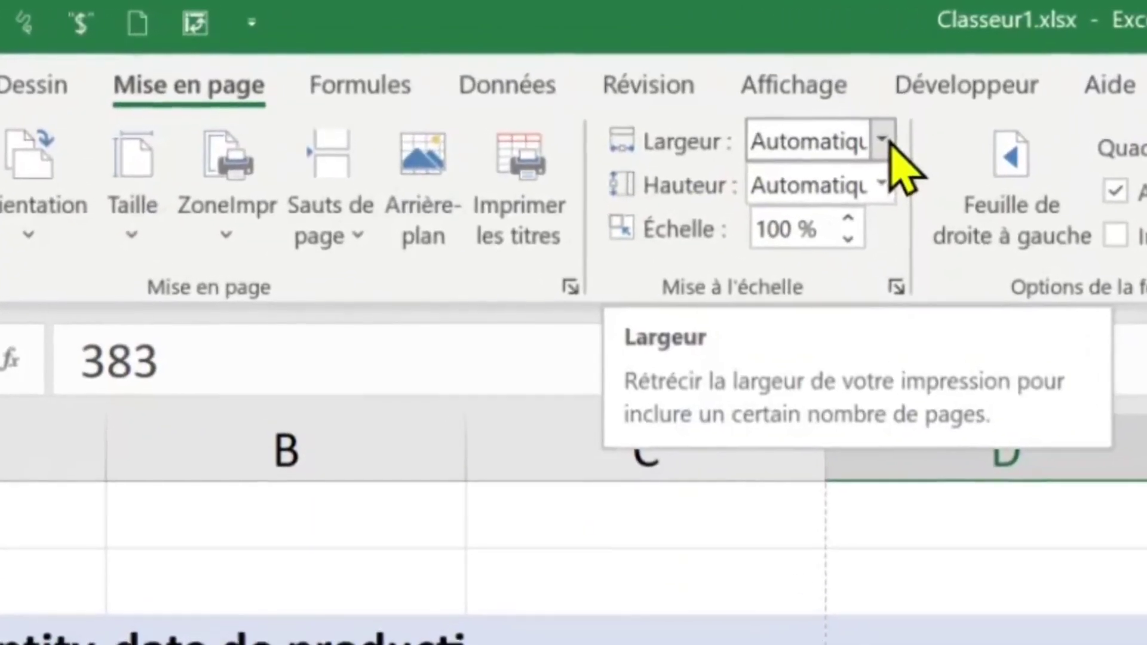
left_click(761, 112)
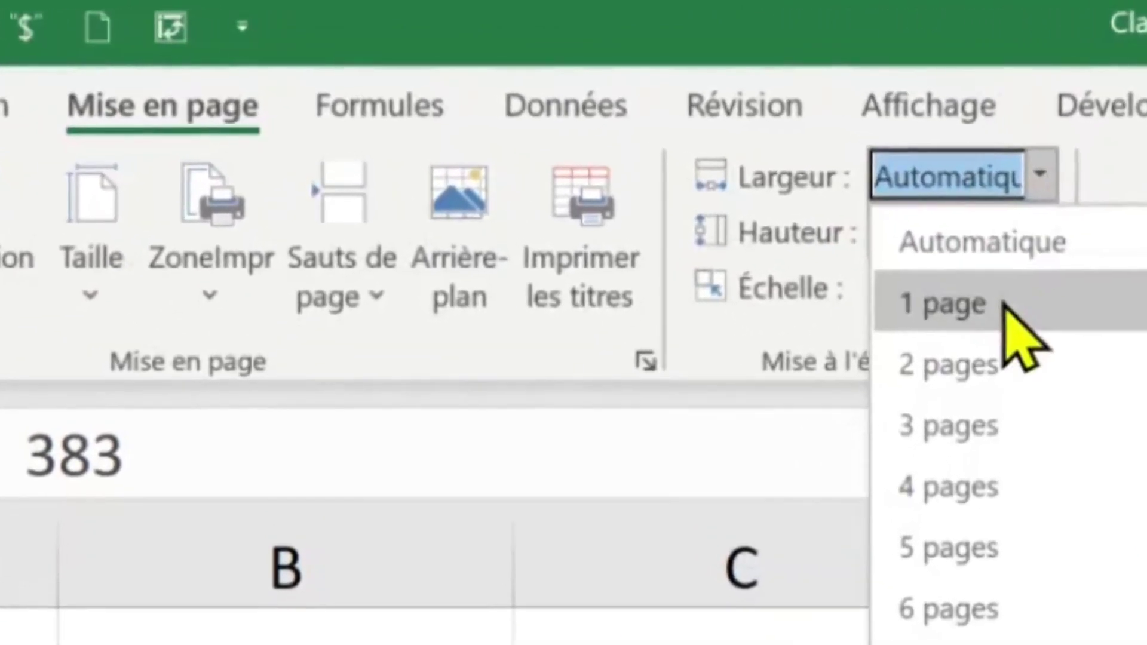
left_click(890, 257)
left_click(424, 357)
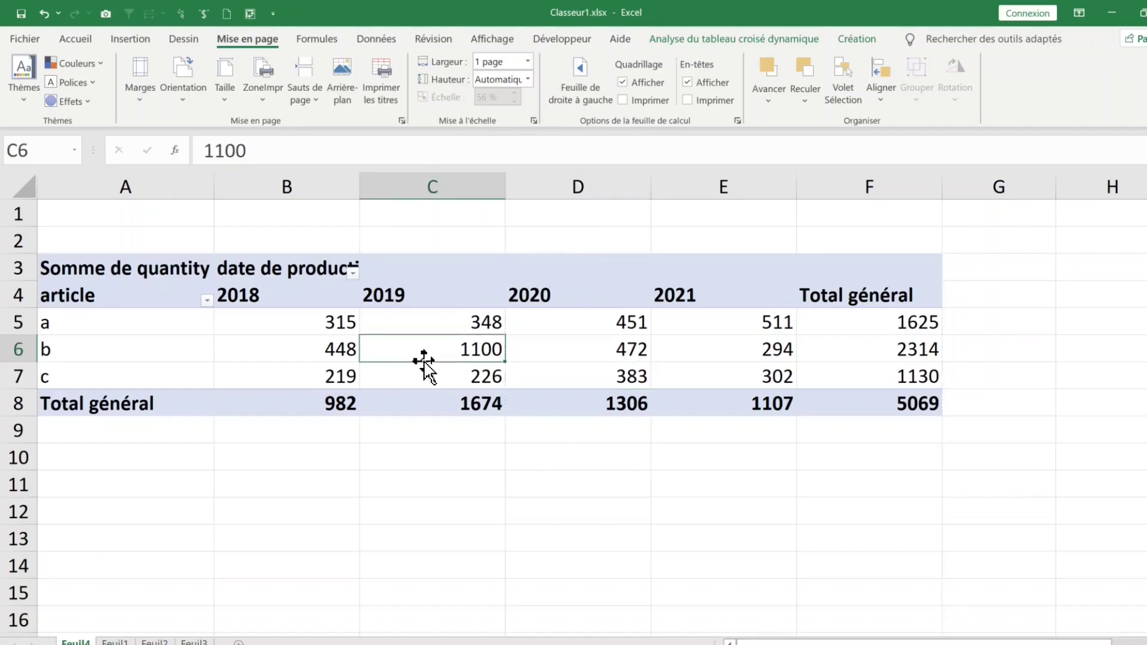
key("ctrl+p")
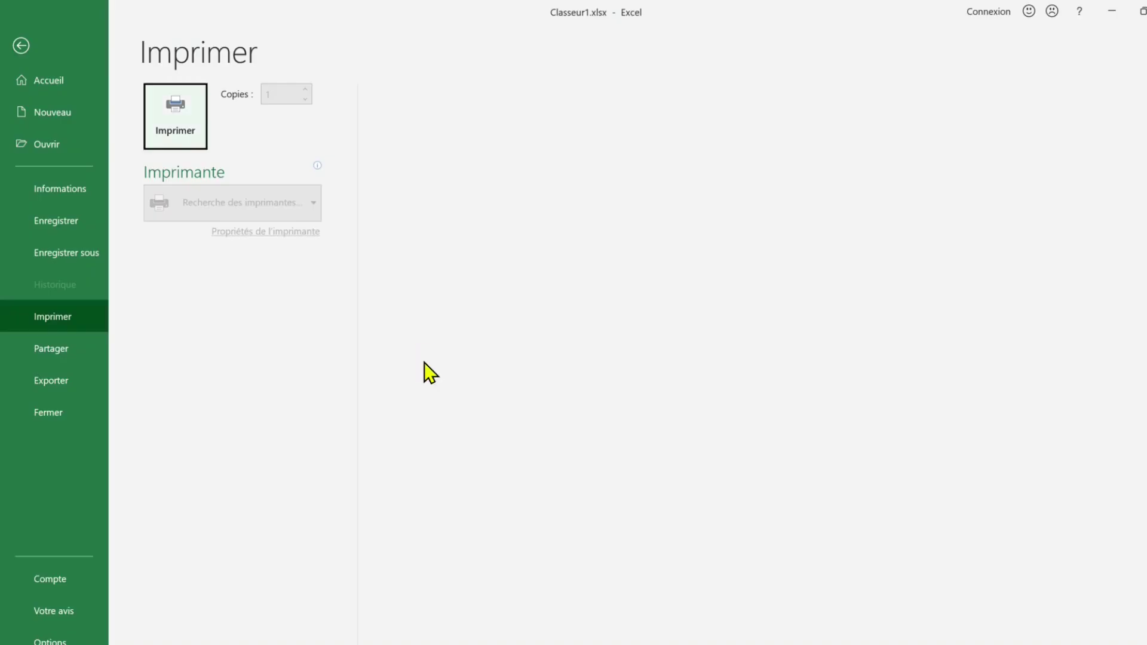